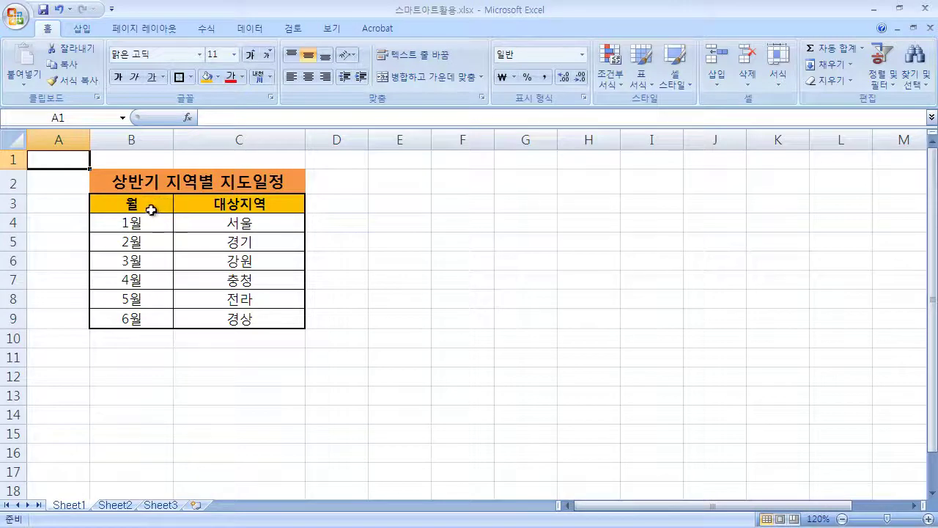
click(153, 224)
click(153, 319)
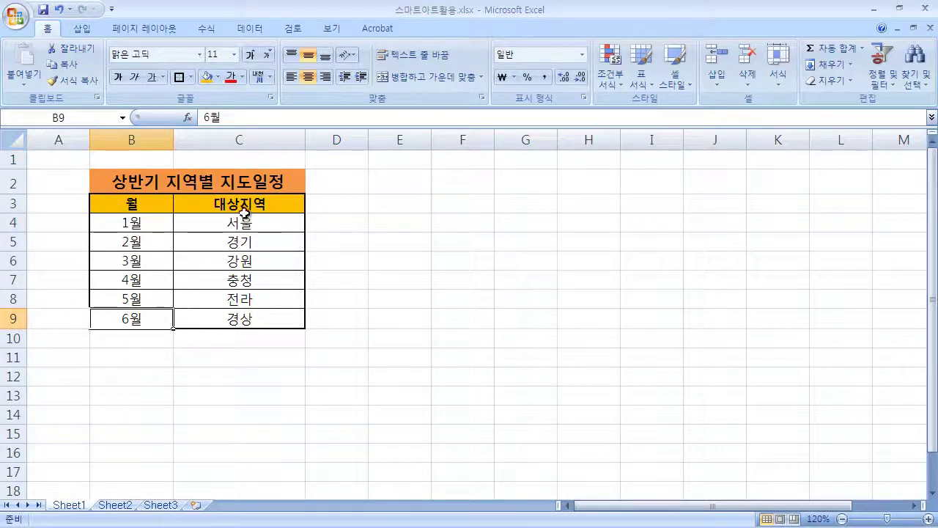
click(257, 223)
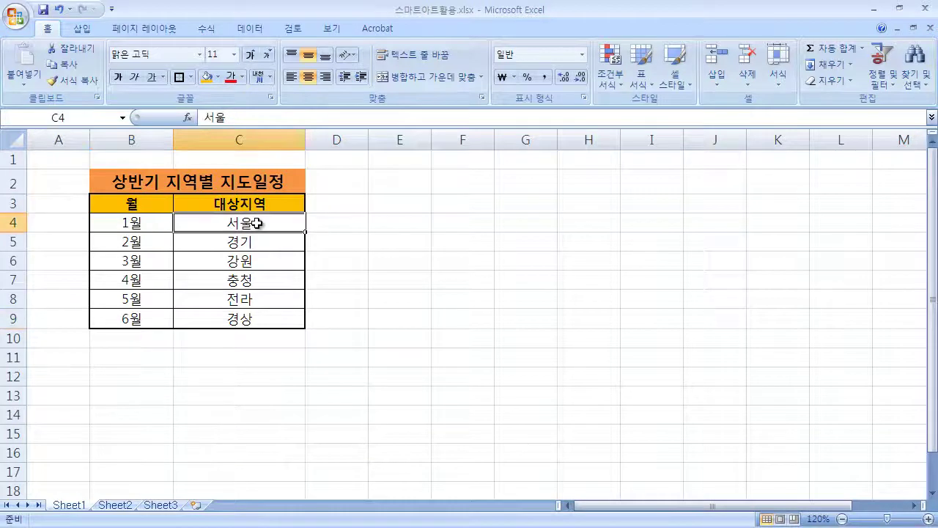
click(319, 210)
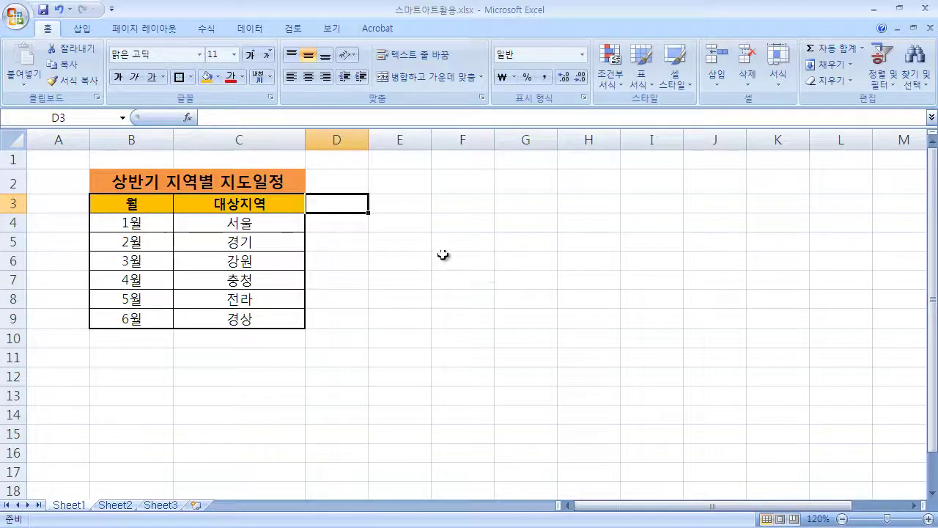
Select cell E3 beside the schedule table and open the chooser for inserting a SmartArt graphic
click(404, 205)
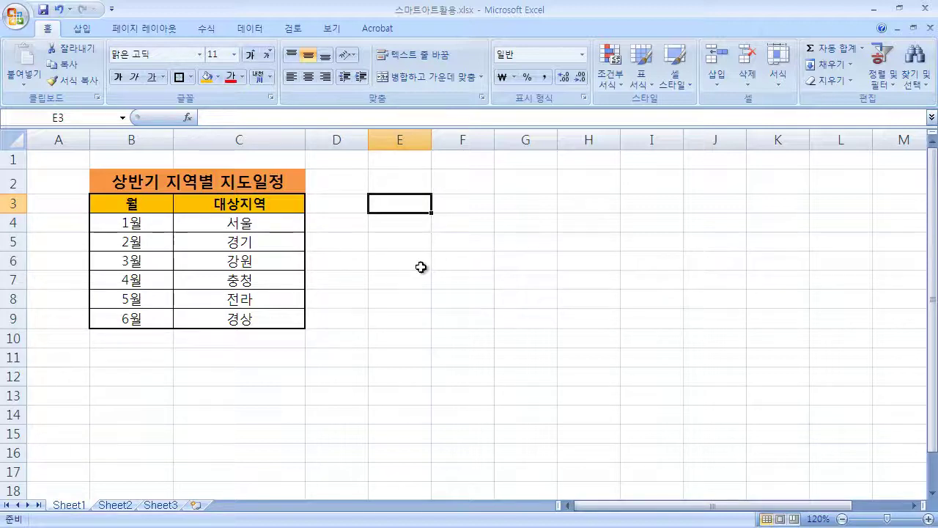
click(84, 29)
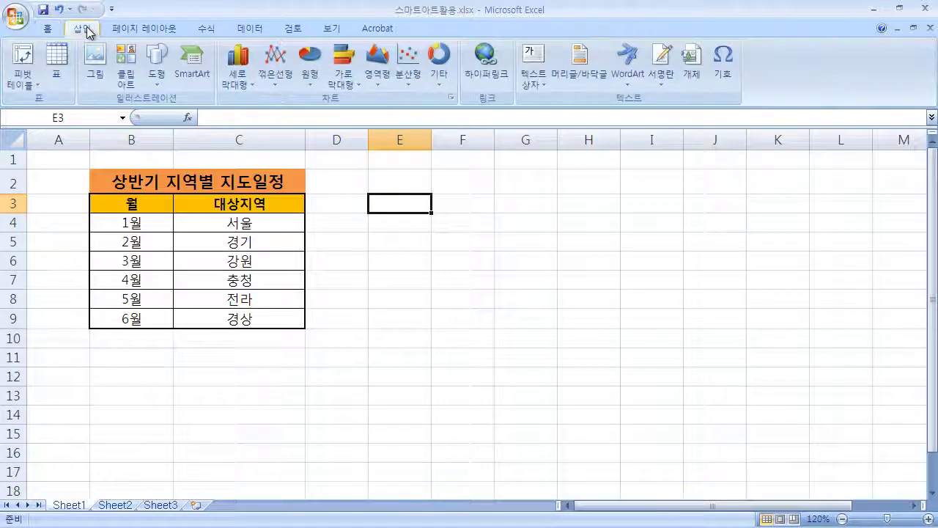
click(195, 87)
drag(440, 139, 462, 148)
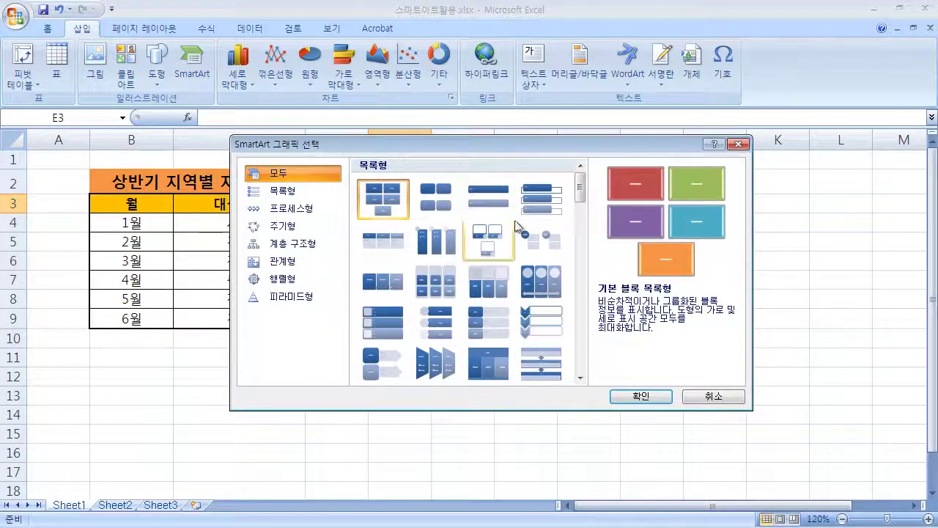
Browse the full collection of SmartArt layouts and preview the 그림 설명 목록형 layout
drag(579, 201, 583, 220)
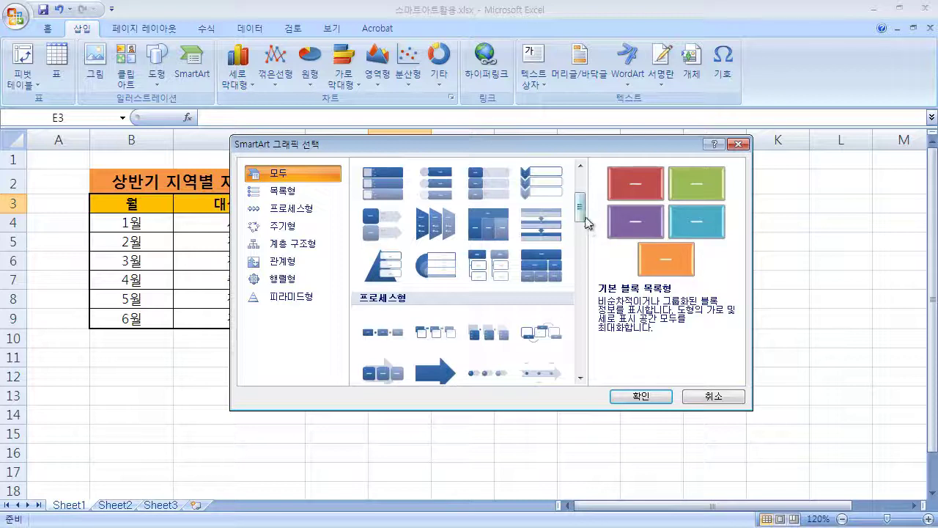
drag(580, 205, 584, 187)
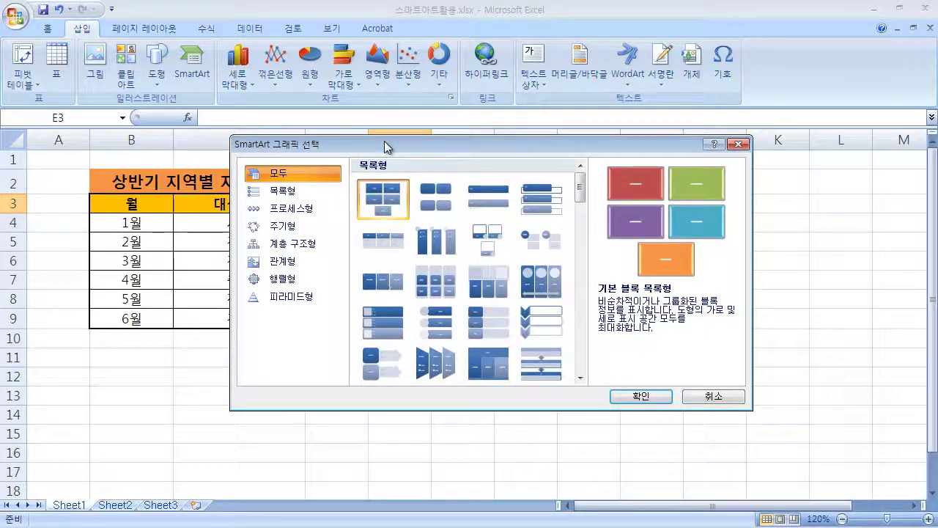
drag(367, 145, 397, 145)
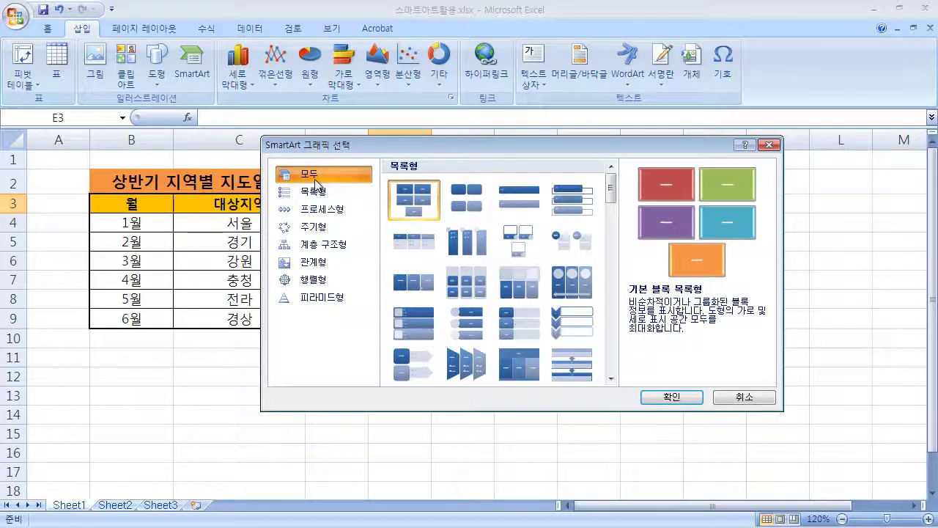
mouse_move(609, 189)
mouse_down()
mouse_move(610, 345)
mouse_move(609, 189)
mouse_up()
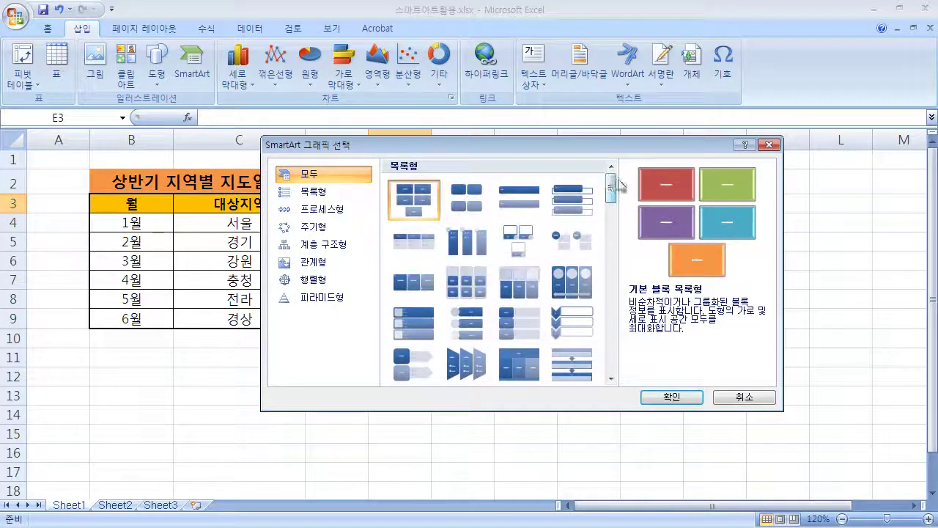
click(475, 207)
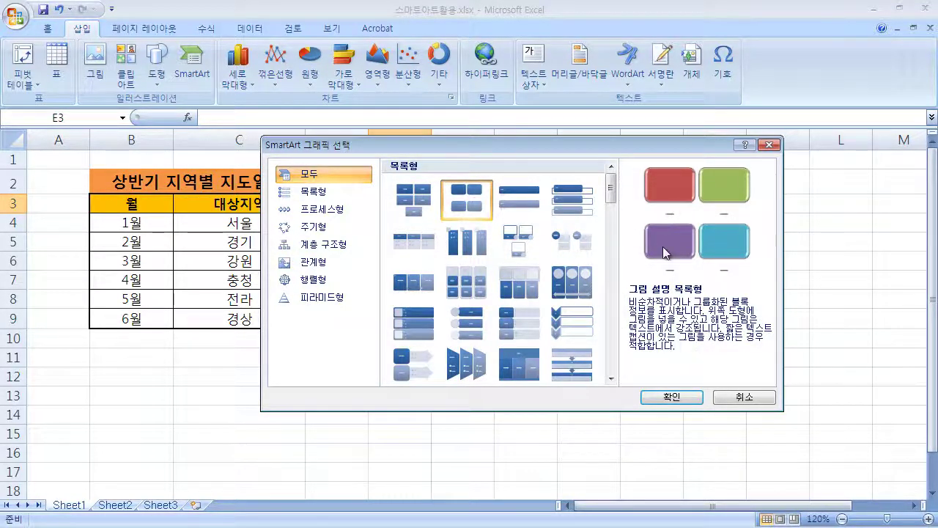
Preview the 세로 글머리 기호 목록형, 세로 상자 목록형 and 가로 글머리 기호 목록형 layouts in the 목록형 category
click(315, 191)
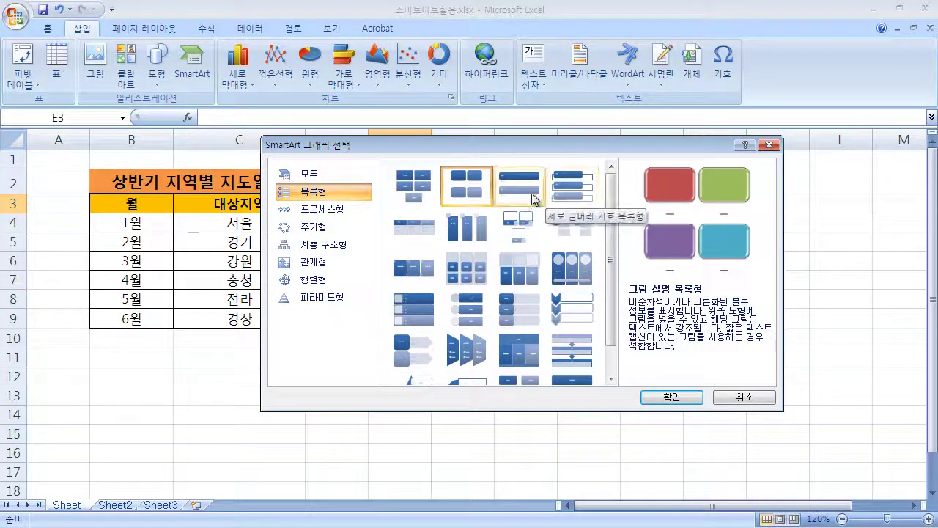
click(531, 193)
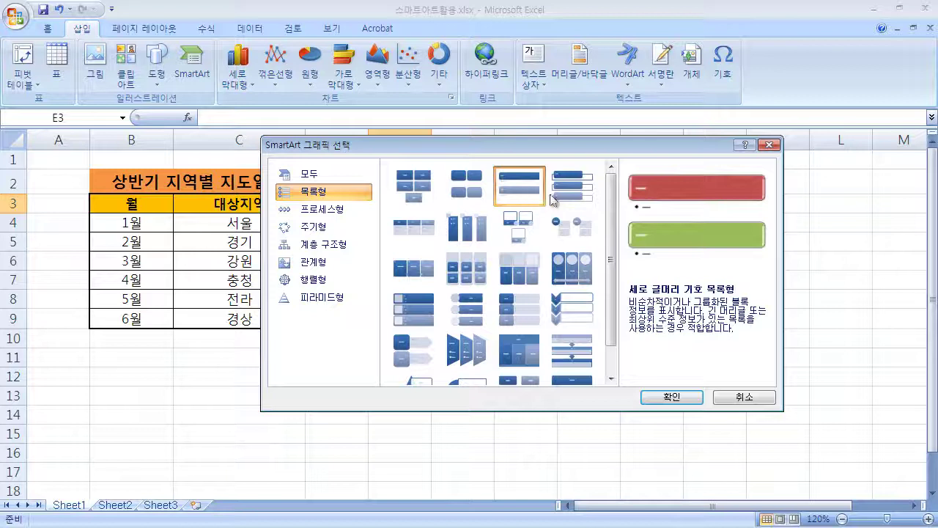
key(Right)
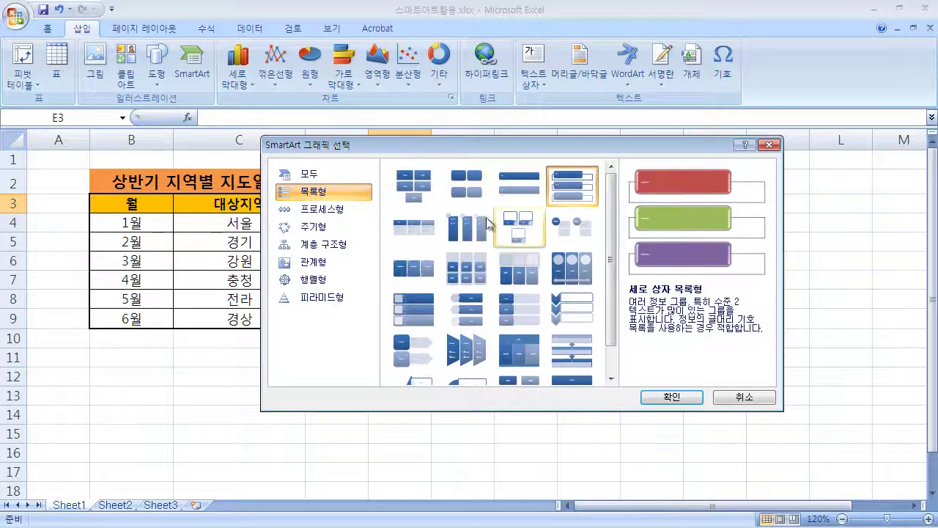
click(429, 229)
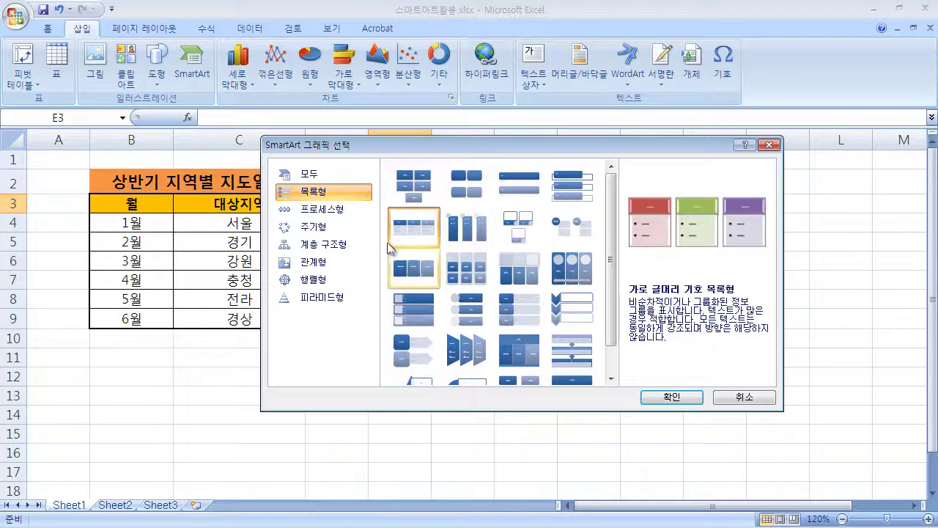
Preview the 연속 화살표 프로세스형 and 프로세스 화살표형 layouts and look through the rest of the 프로세스형 category
click(313, 213)
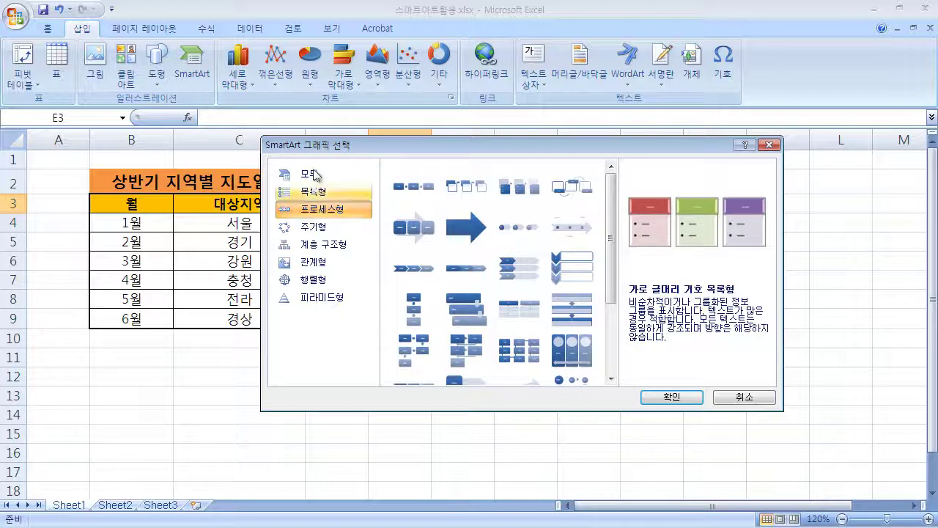
click(403, 195)
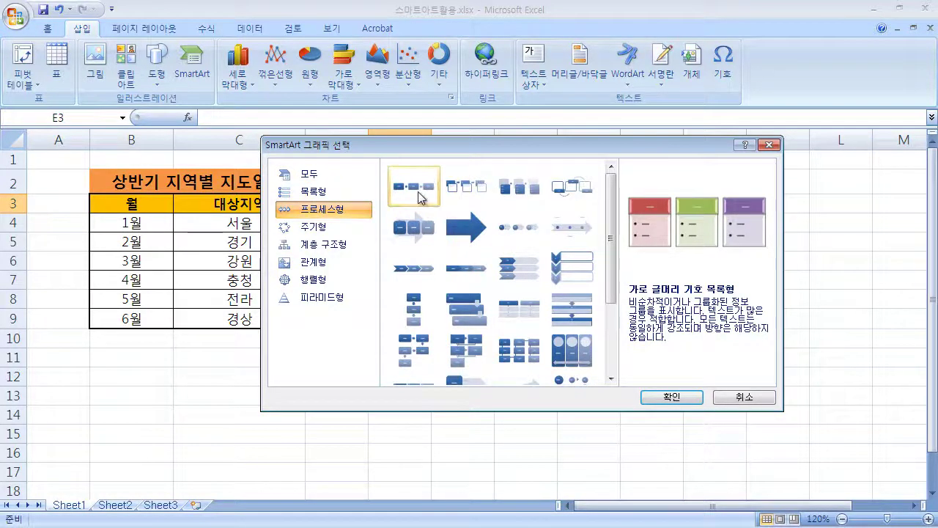
click(466, 227)
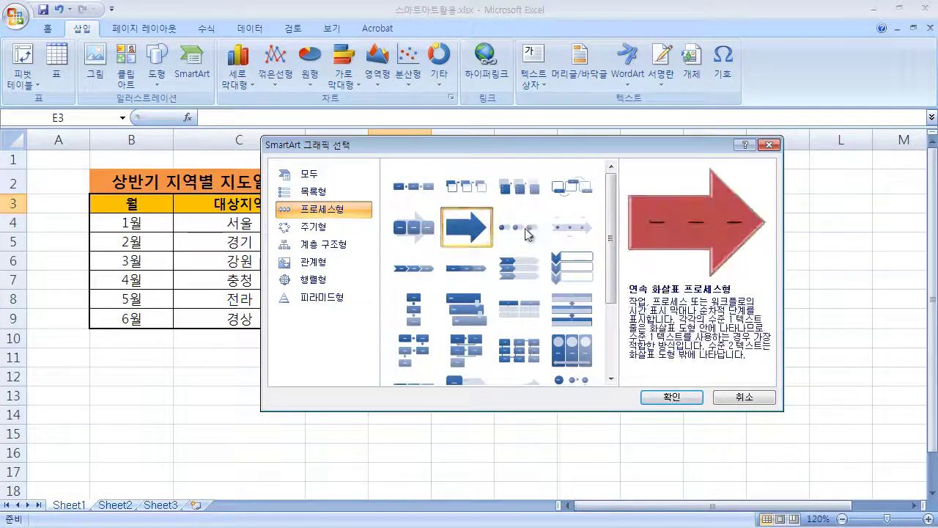
click(519, 227)
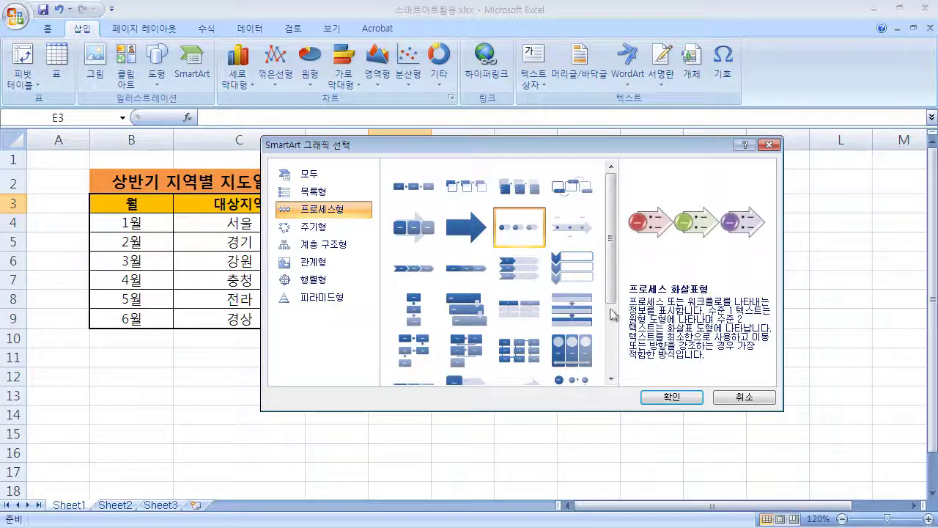
click(611, 346)
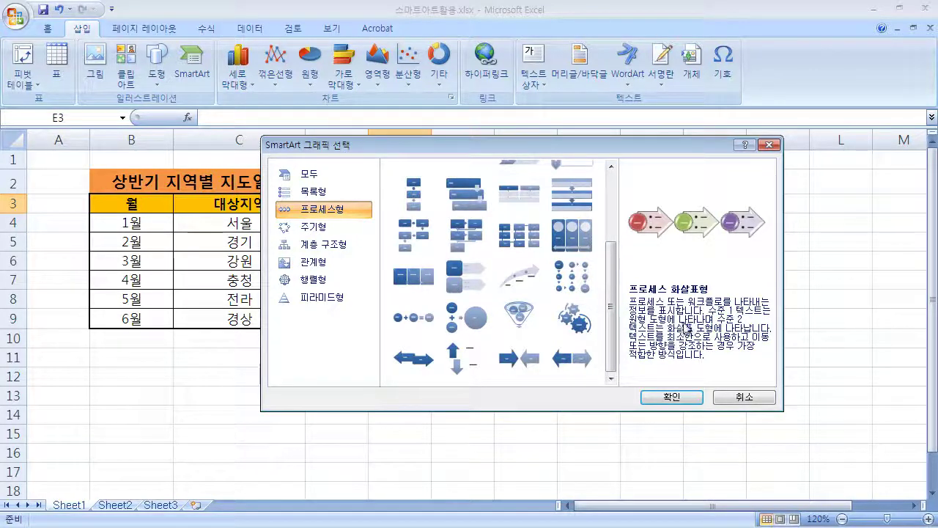
Preview the 기본 주기형 and 블록 주기형 layouts in the 주기형 category and move the dialog clear of the schedule table
click(294, 233)
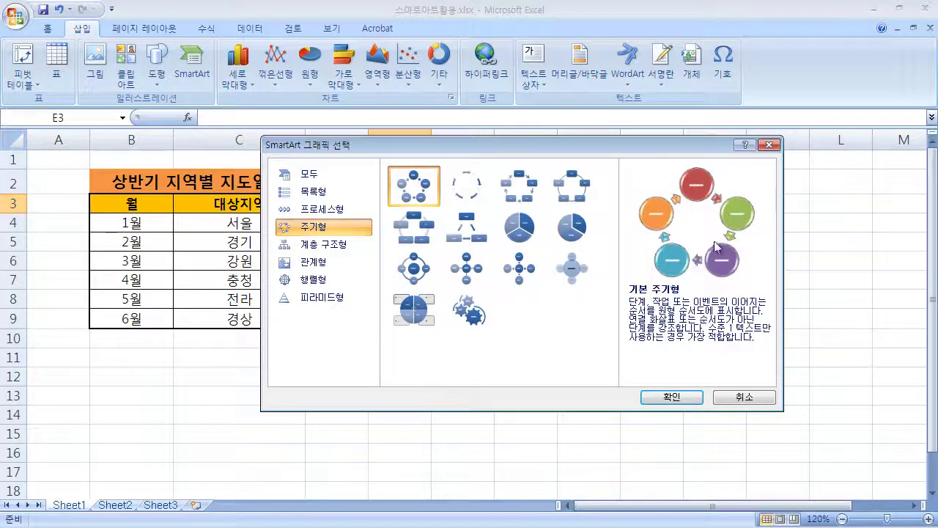
click(535, 203)
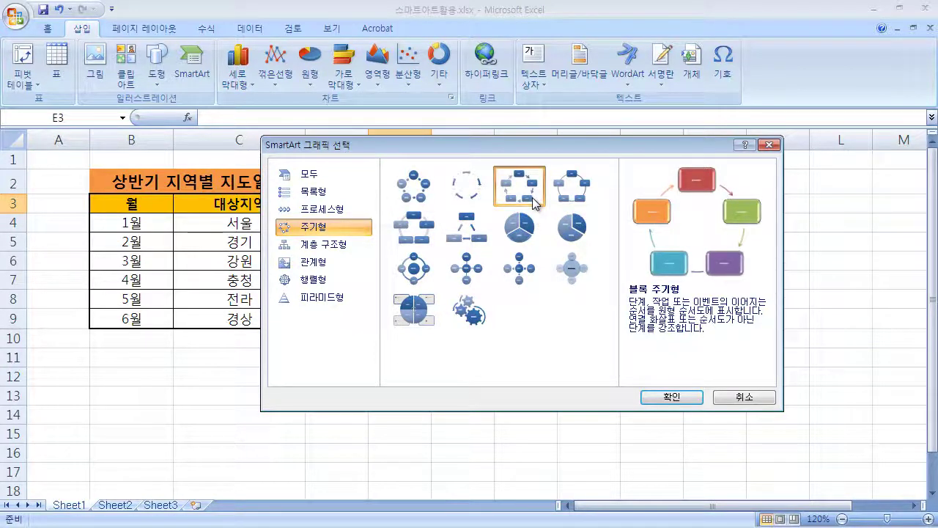
drag(454, 153, 527, 162)
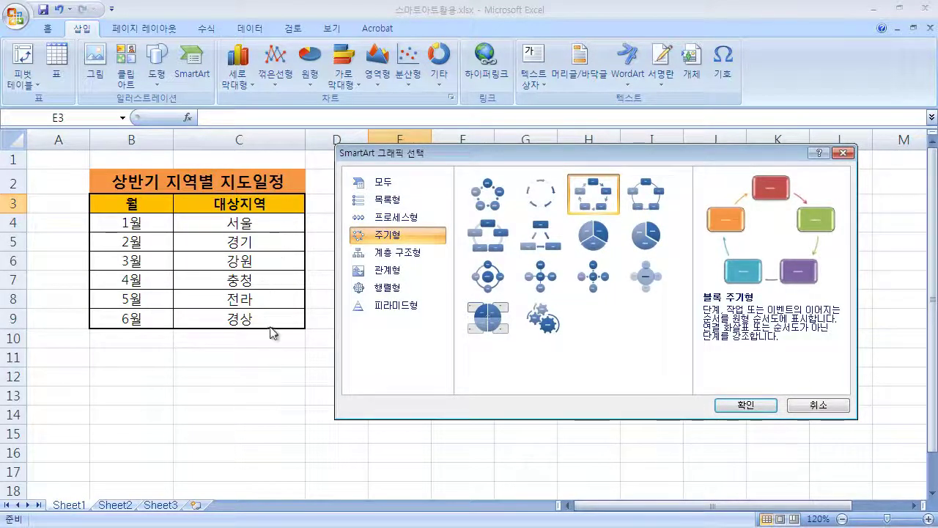
Preview 계층 구조형 category layouts, including 조직도형, 가로 레이블 계층 구조형 and 계층 구조 목록형
click(401, 254)
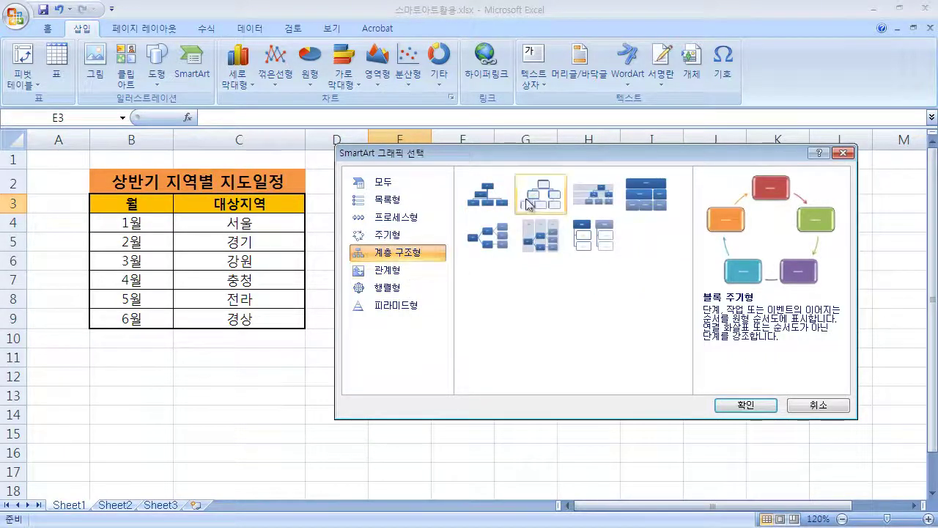
click(487, 194)
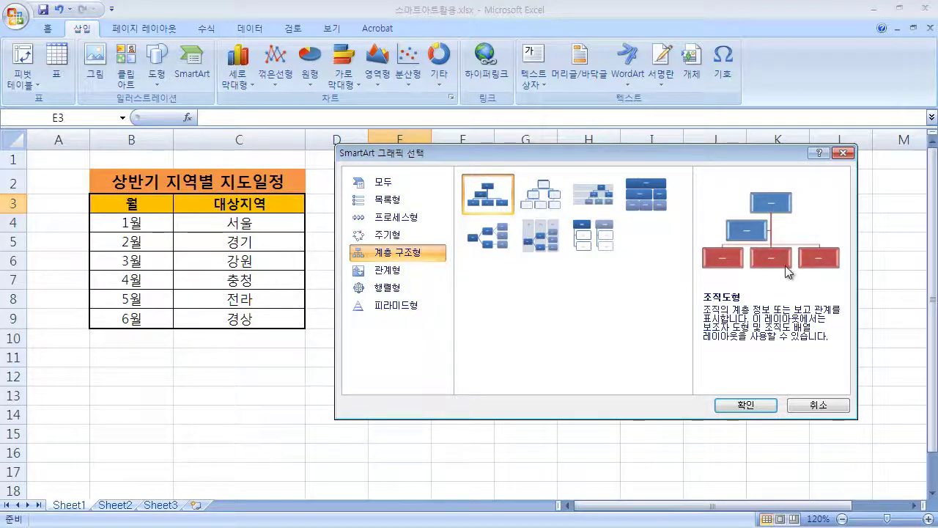
click(542, 195)
click(541, 234)
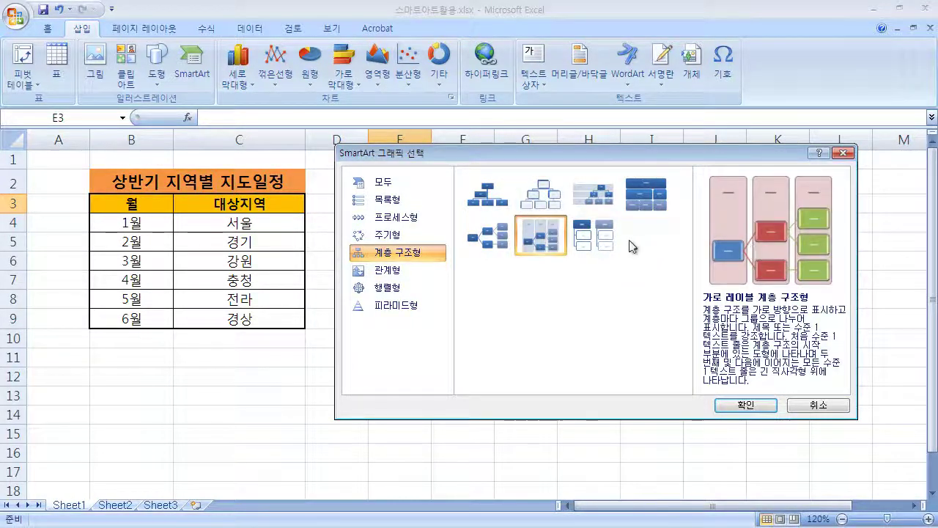
click(600, 239)
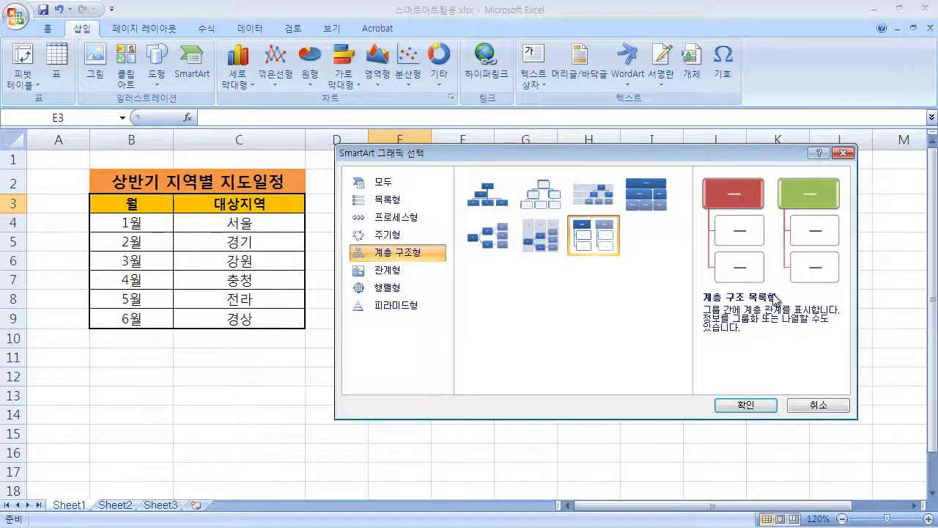
Preview the 밸런스형, 평형 화살표형, 수렴 화살표형 and 수식형 layouts in the 관계형 category
click(387, 269)
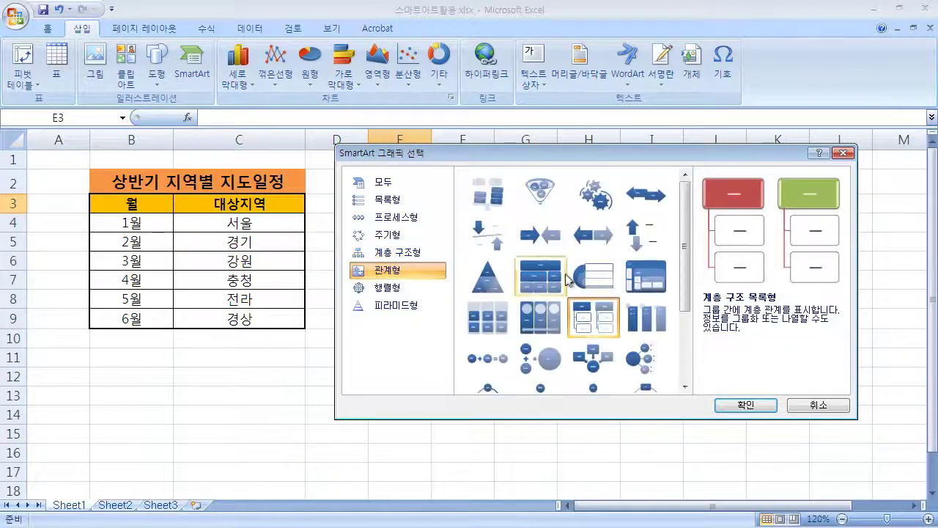
click(489, 202)
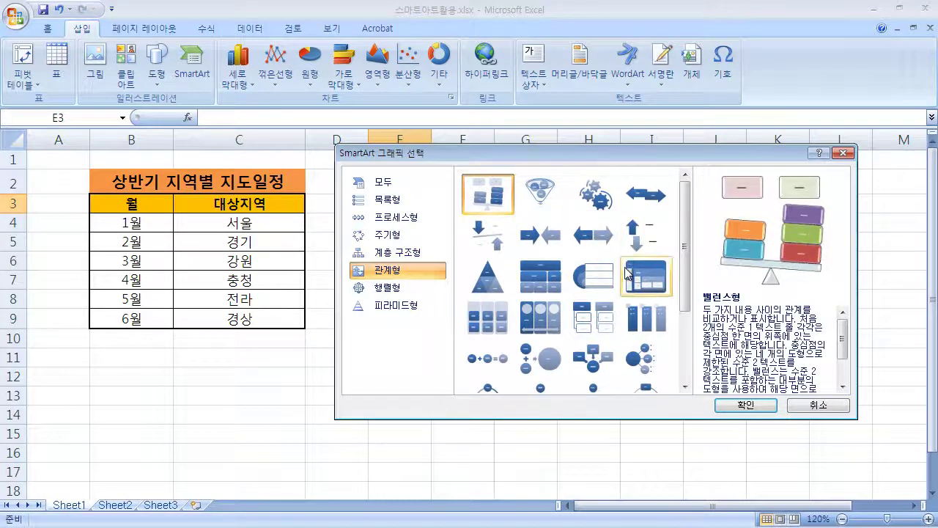
click(487, 234)
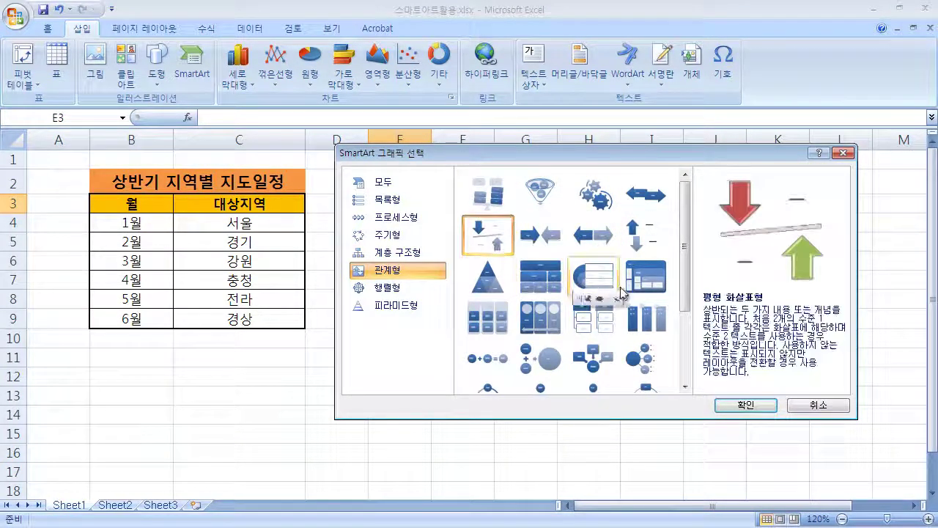
click(490, 196)
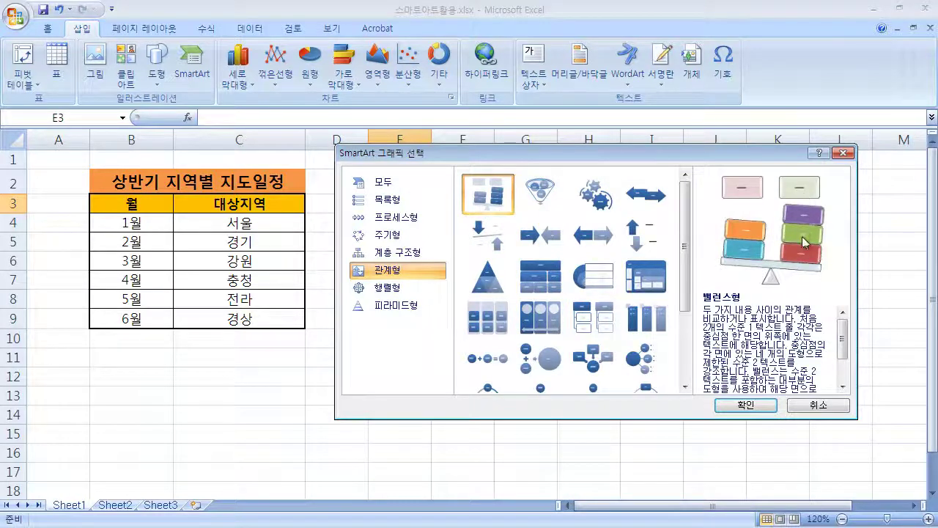
click(487, 233)
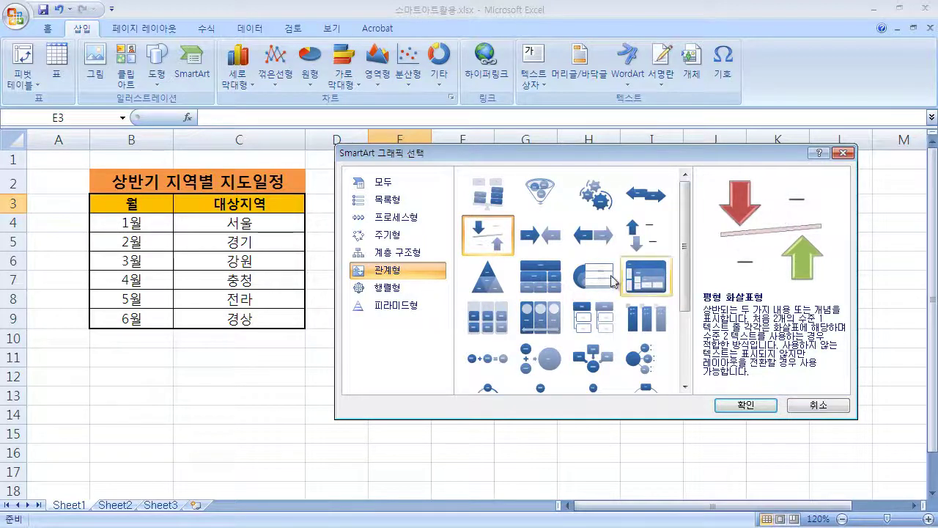
key(Right)
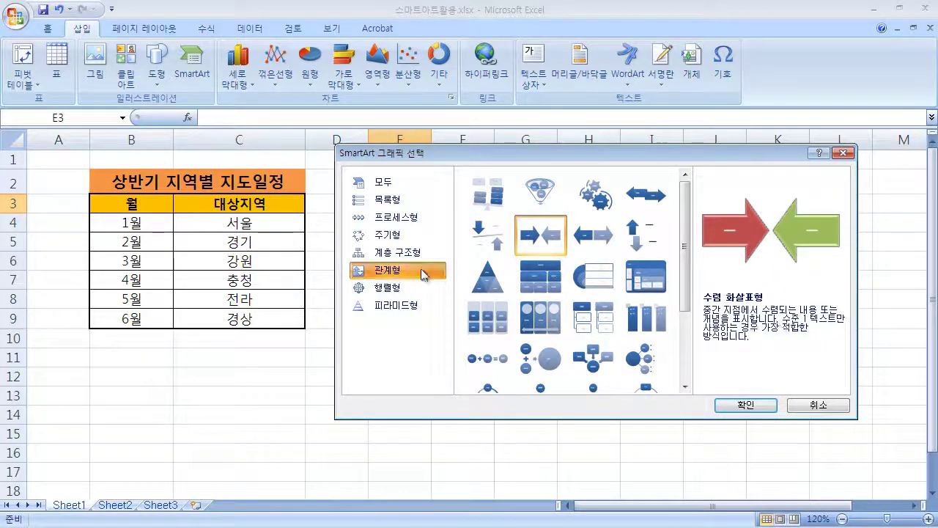
drag(684, 272, 685, 359)
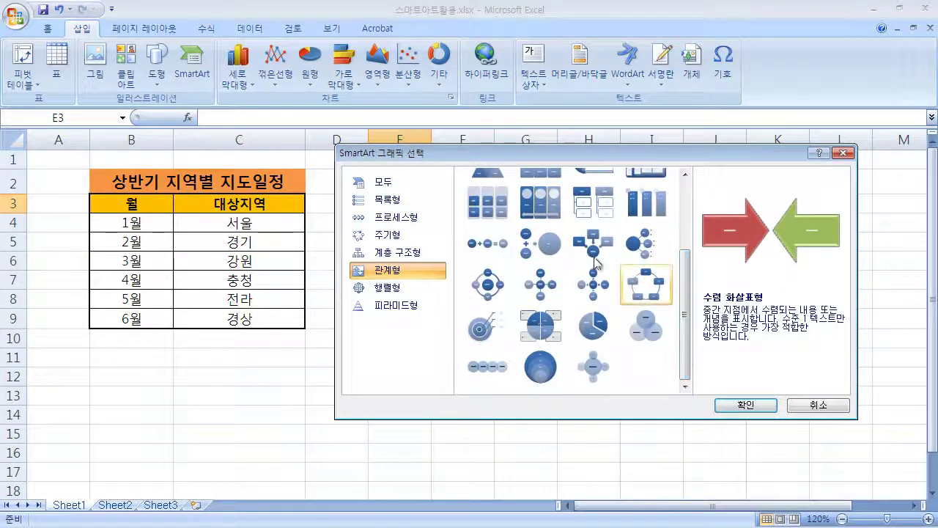
click(487, 244)
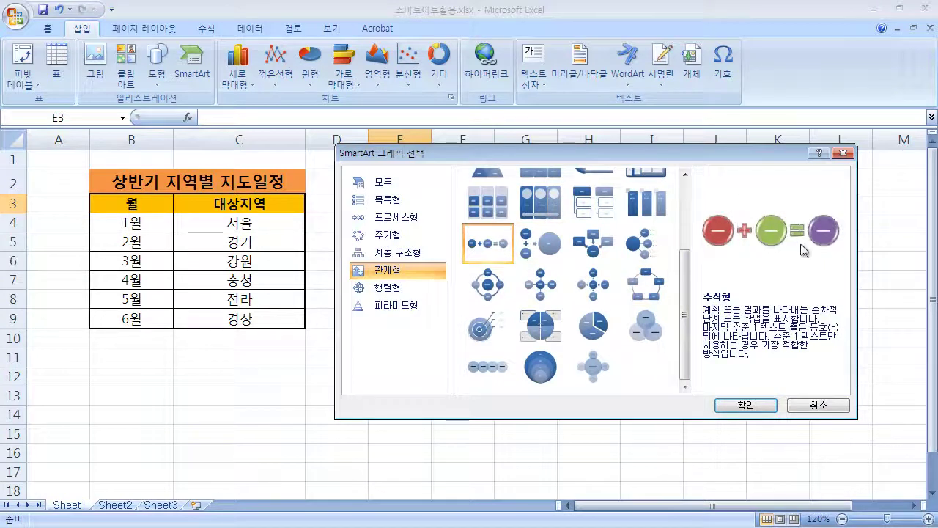
Preview the 기본 과녁형 layout in the 관계형 category and the 기본 행렬형, 제목 있는 행렬형 and 눈금 행렬형 layouts in the 행렬형 category
click(484, 325)
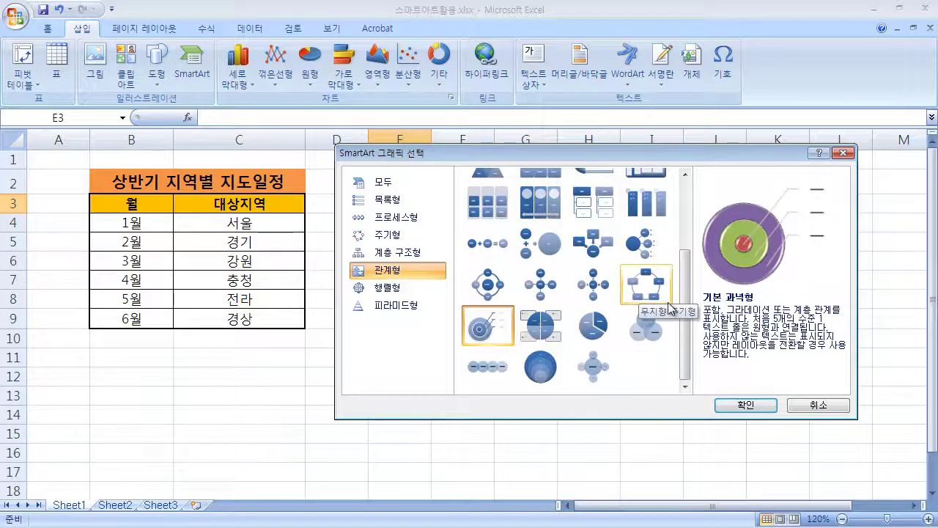
click(367, 287)
click(495, 204)
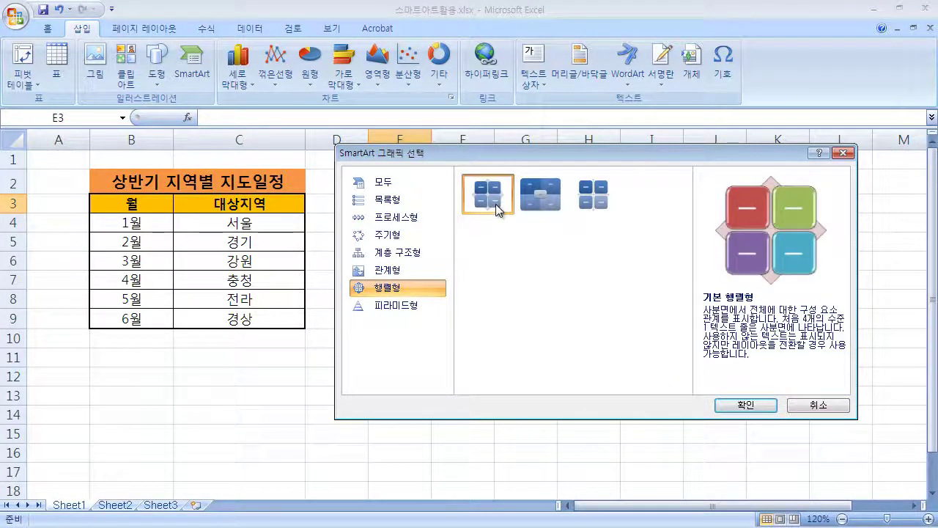
click(523, 205)
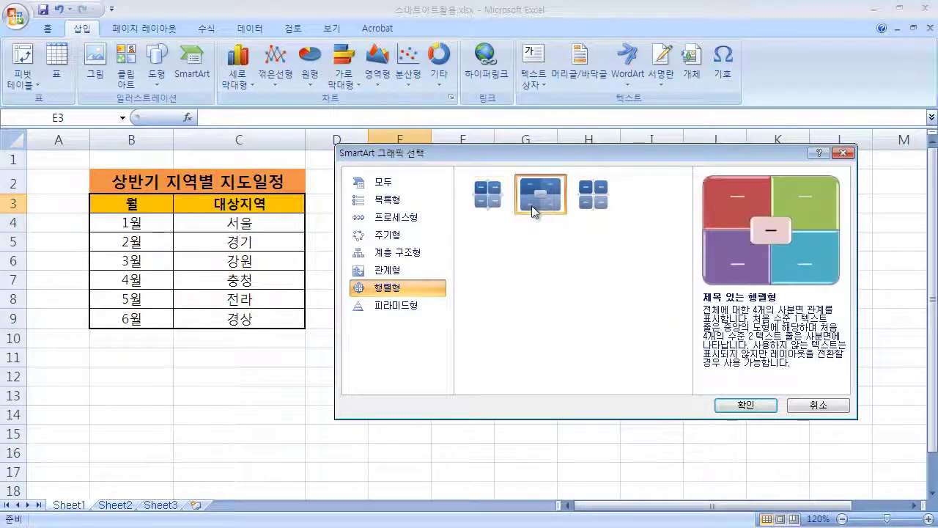
click(594, 196)
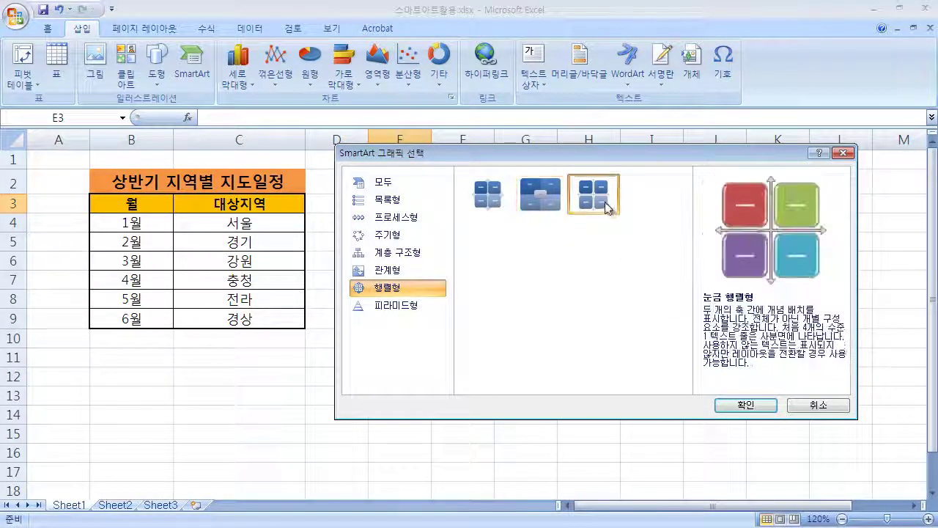
click(502, 202)
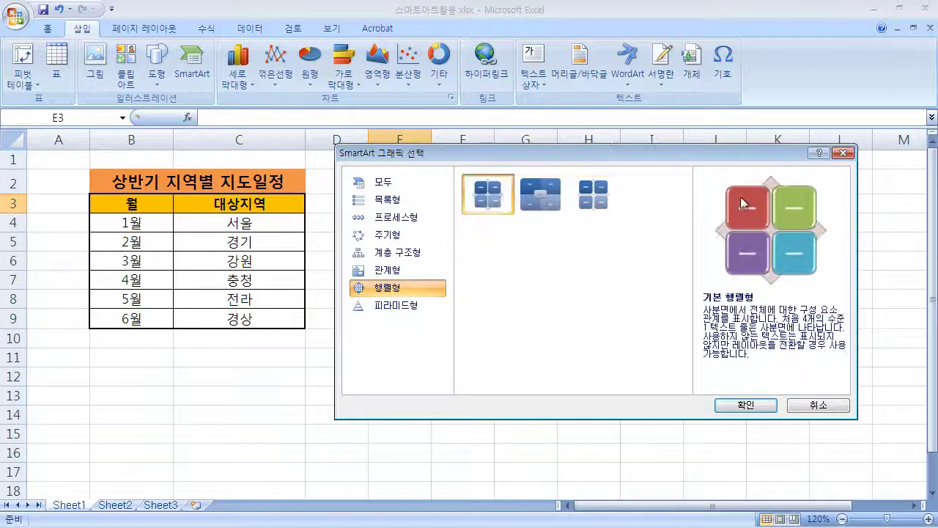
Preview the 기본 피라미드형 and 역피라미드형 layouts in the 피라미드형 category
click(420, 308)
click(498, 209)
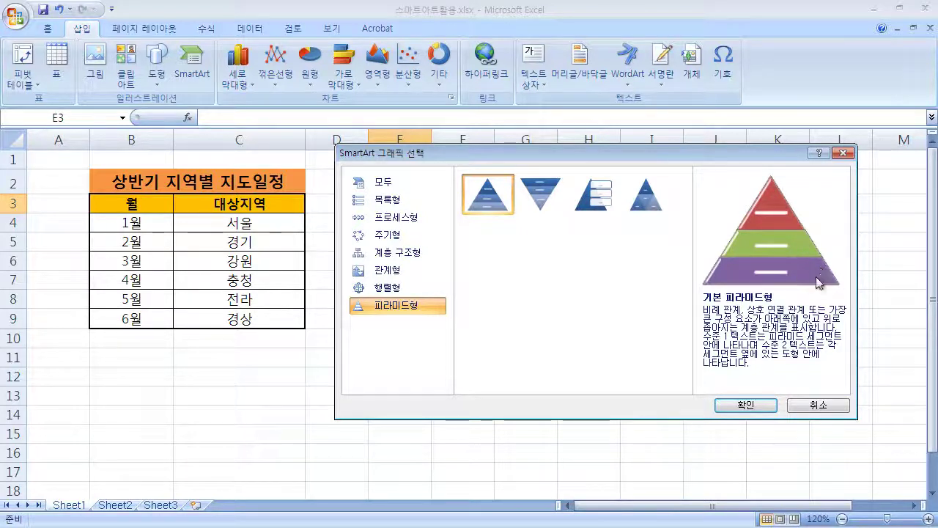
click(553, 207)
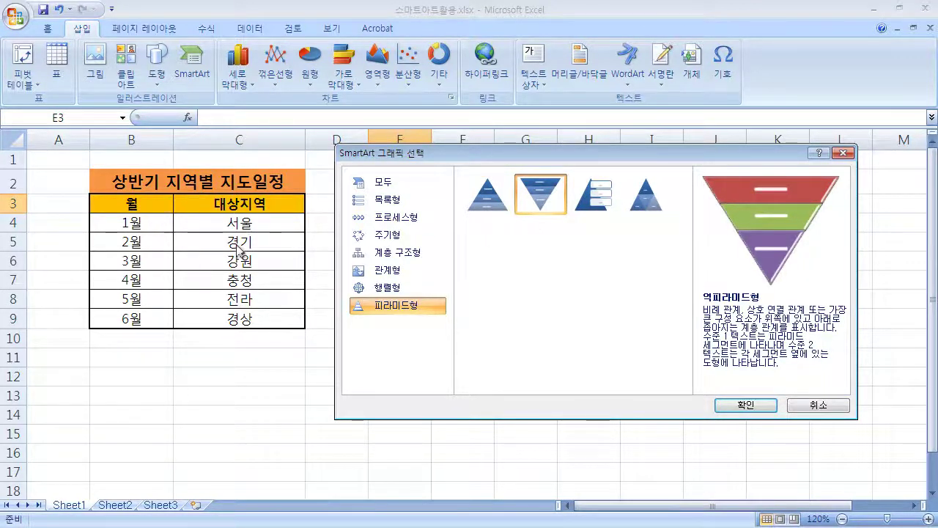
Insert a SmartArt graphic with the 기본 주기형 layout from the 주기형 category
click(382, 236)
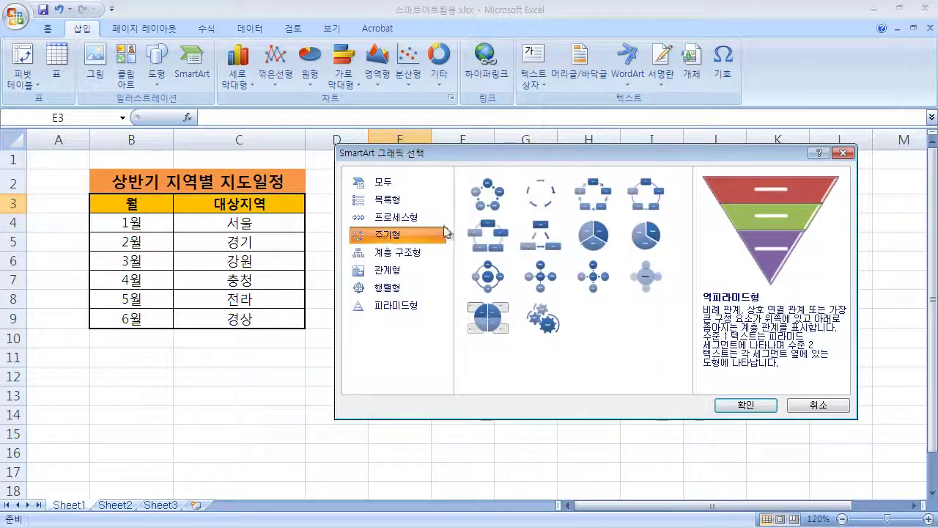
click(484, 194)
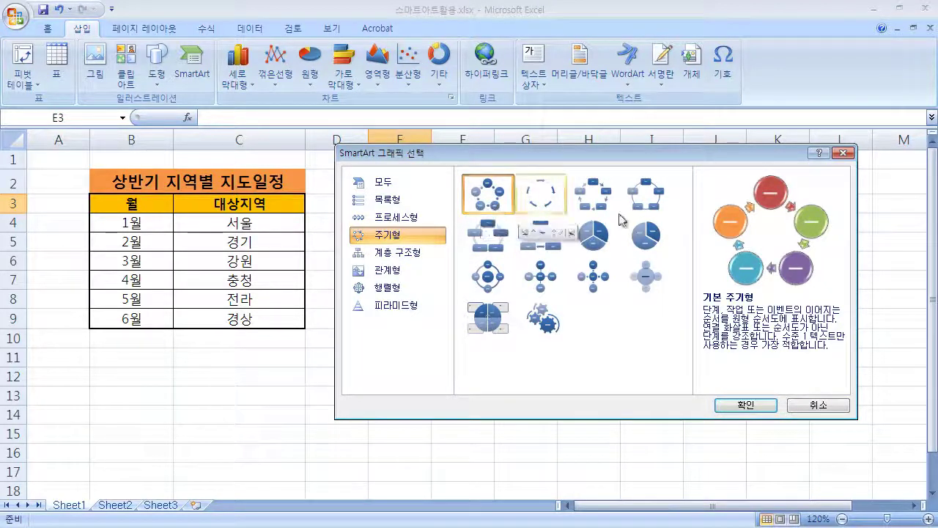
click(768, 404)
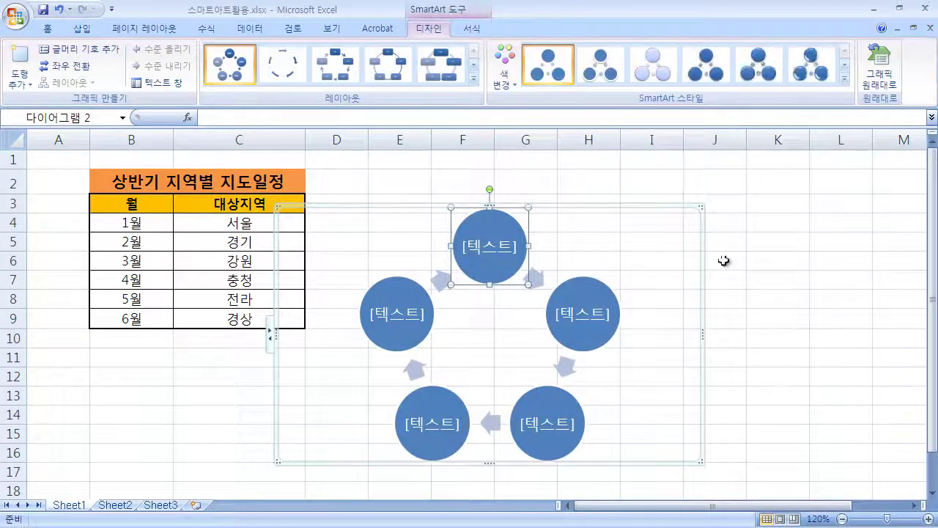
Move the cycle diagram clear of the schedule table and enlarge it to span about columns D to L and rows 2 to 17
click(634, 207)
drag(635, 207, 714, 172)
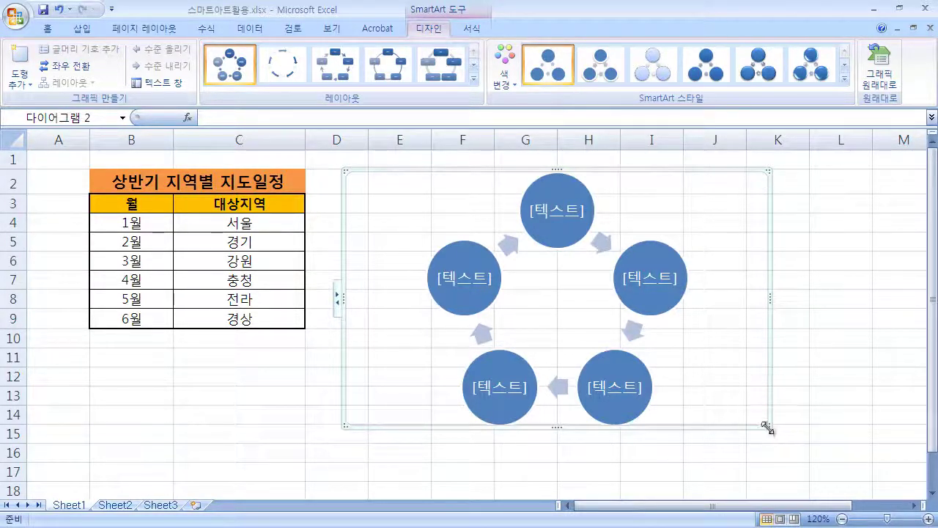
drag(769, 428, 869, 483)
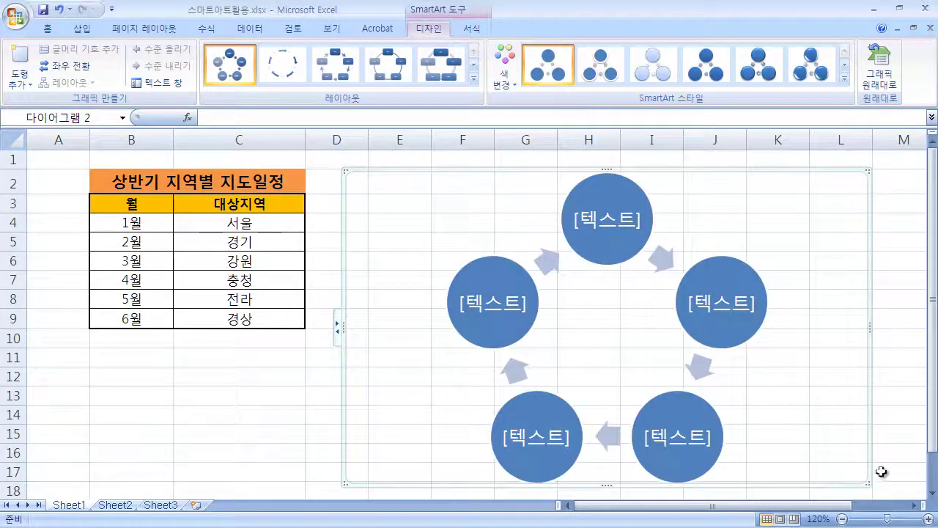
drag(868, 481, 850, 468)
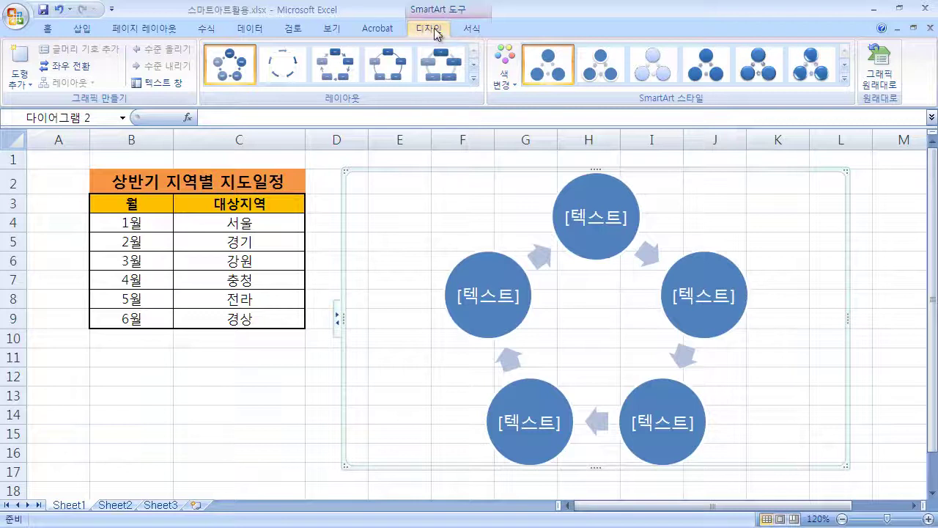
click(477, 28)
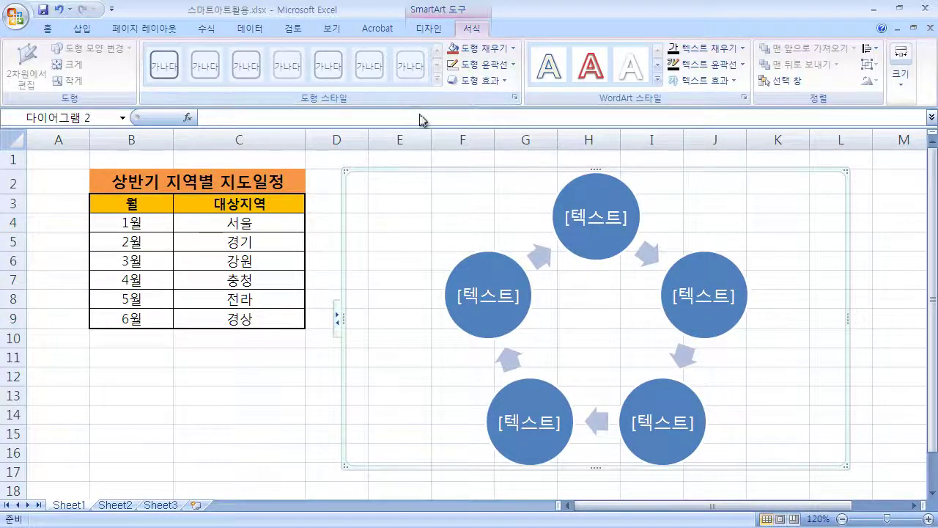
click(438, 30)
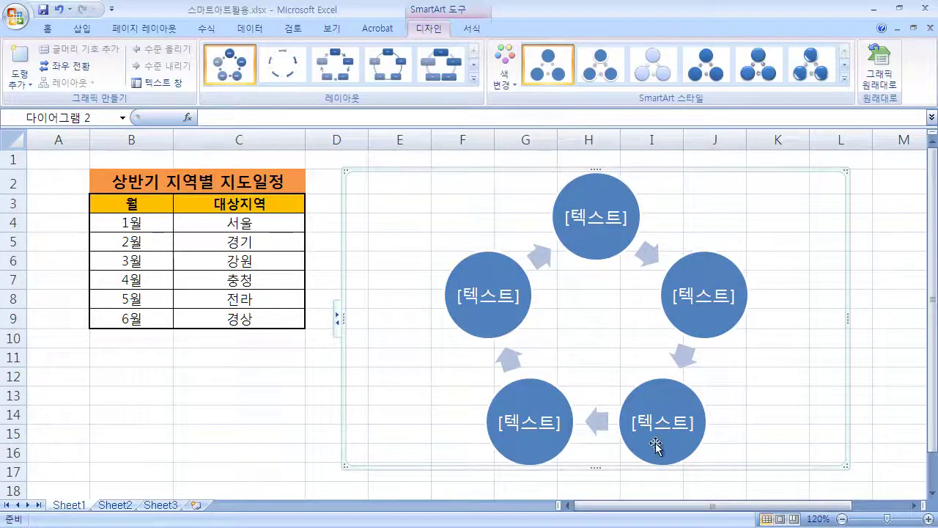
Enter 서울 as the text of the topmost circle in the cycle diagram
click(597, 219)
text(서)
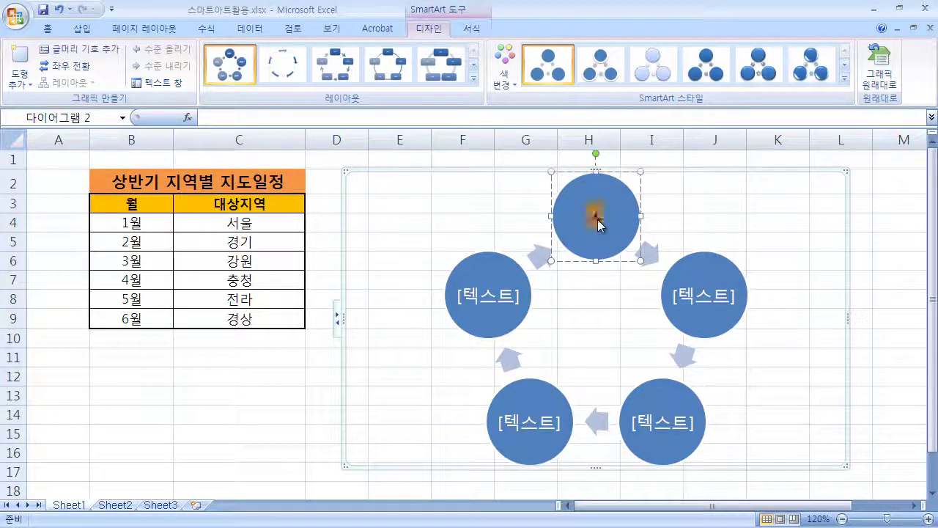
text(울)
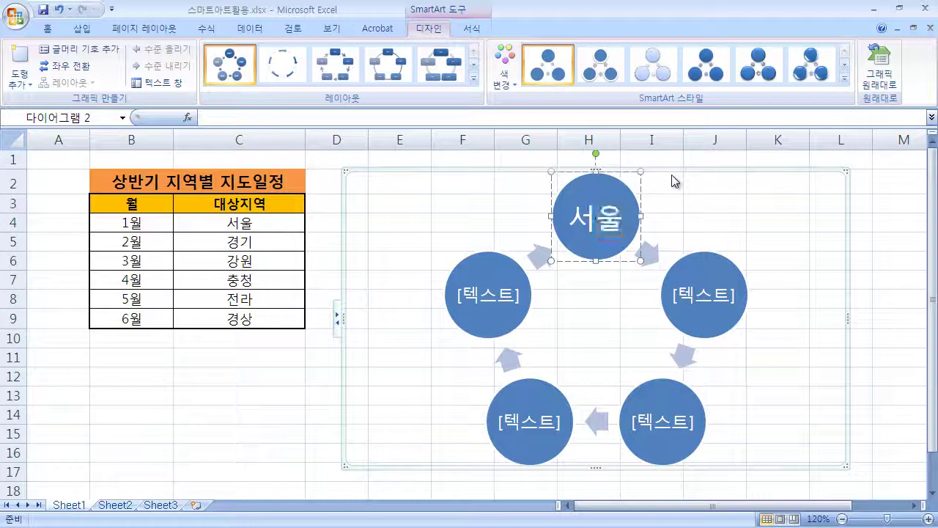
text(징)
text(역)
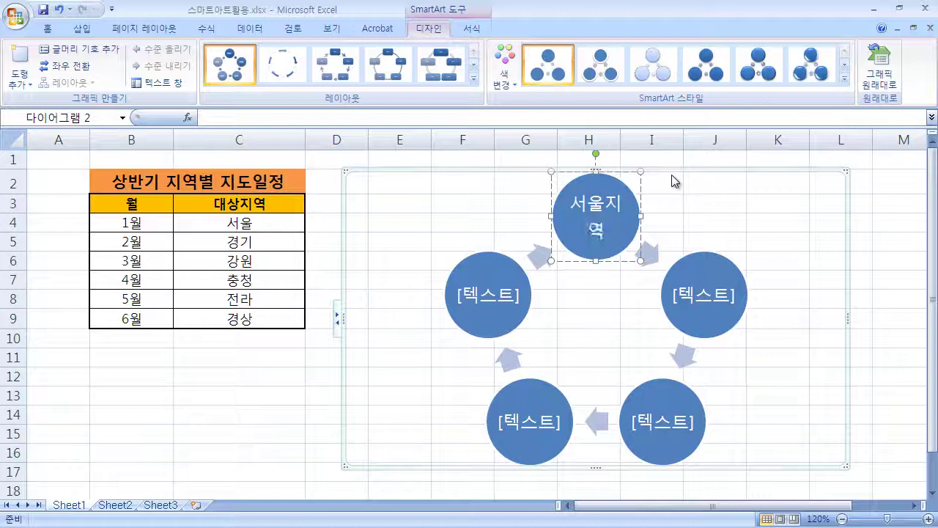
key(BackSpace)
key(BackSpace)
key(BackSpace)
key(BackSpace)
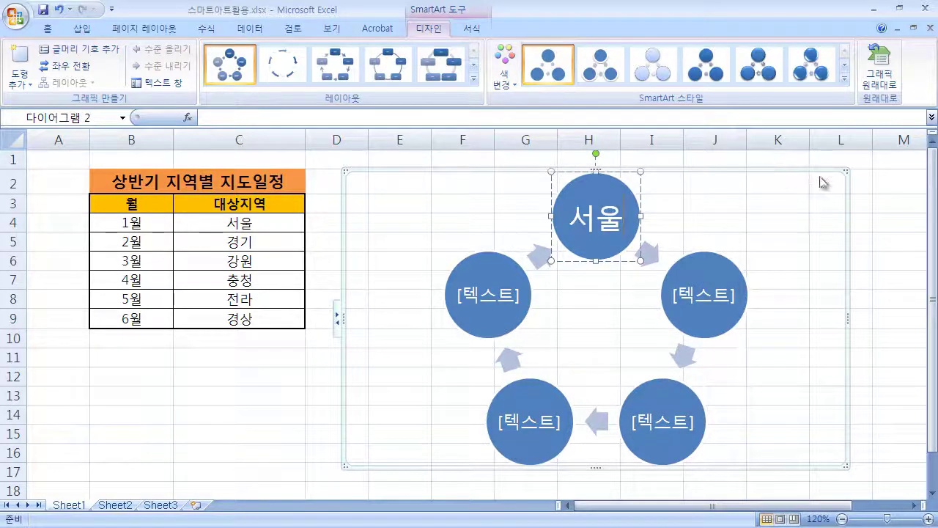
click(842, 174)
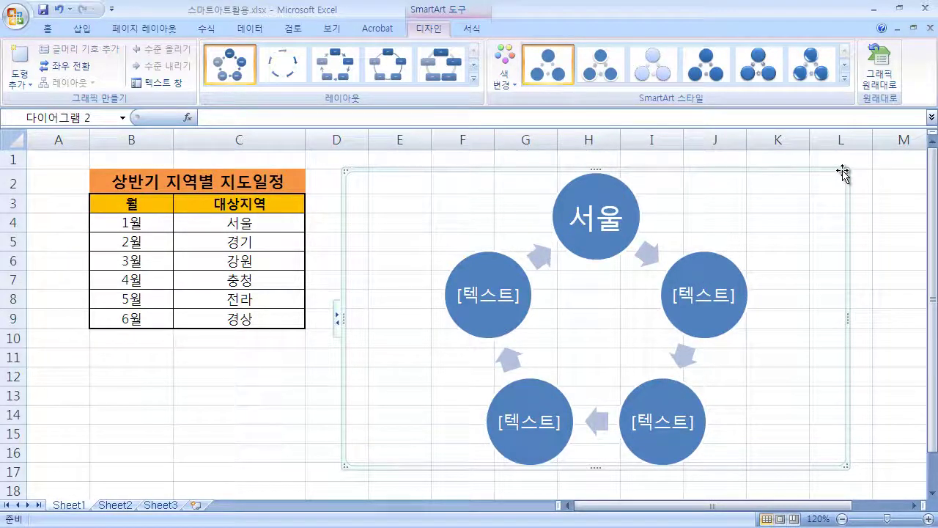
click(610, 221)
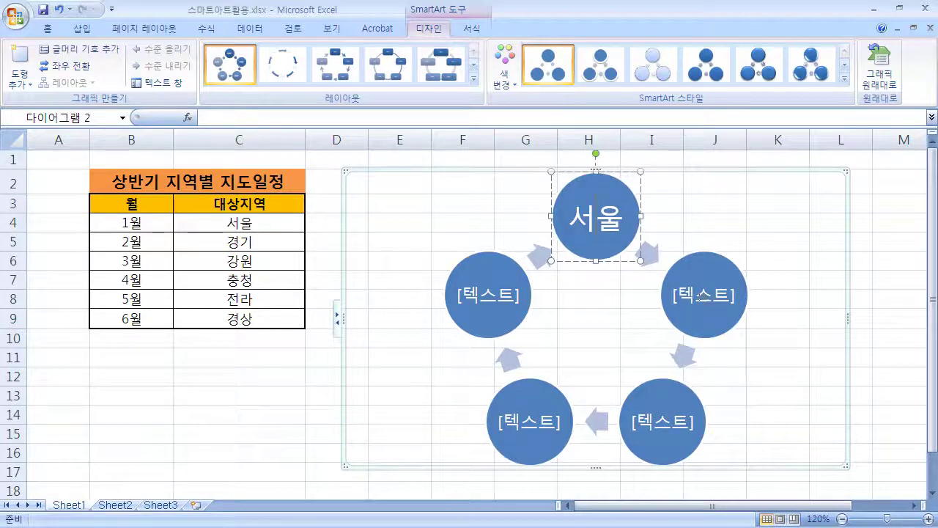
click(700, 301)
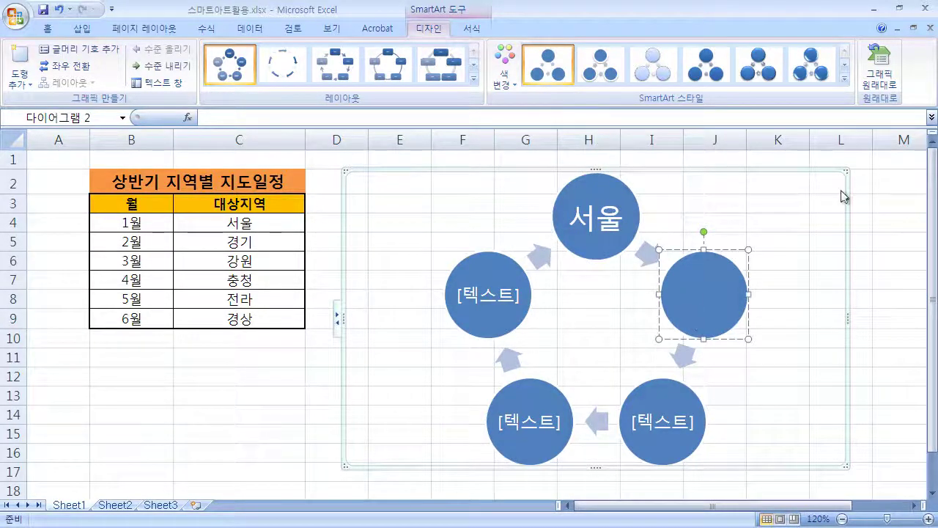
click(842, 170)
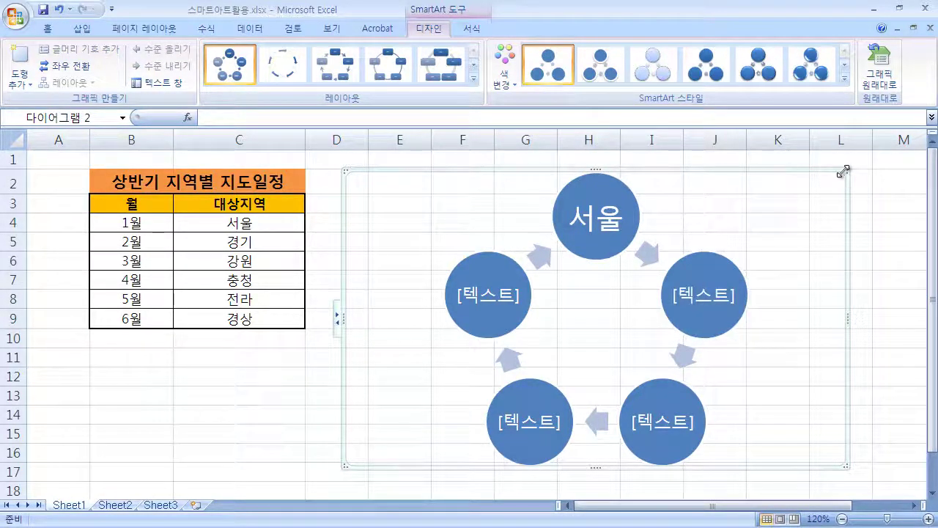
Show the SmartArt text pane, move it off the schedule table, and enter 경기 as the second item
click(338, 323)
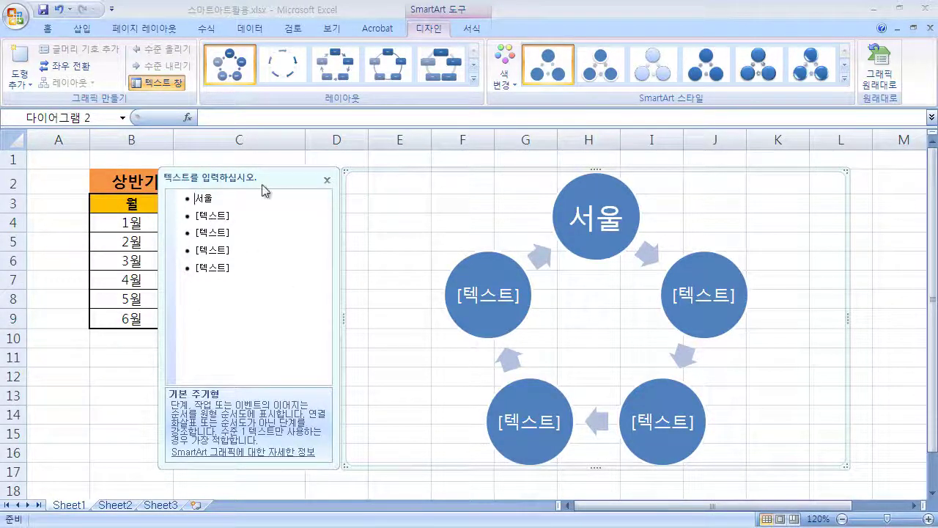
drag(261, 188, 432, 79)
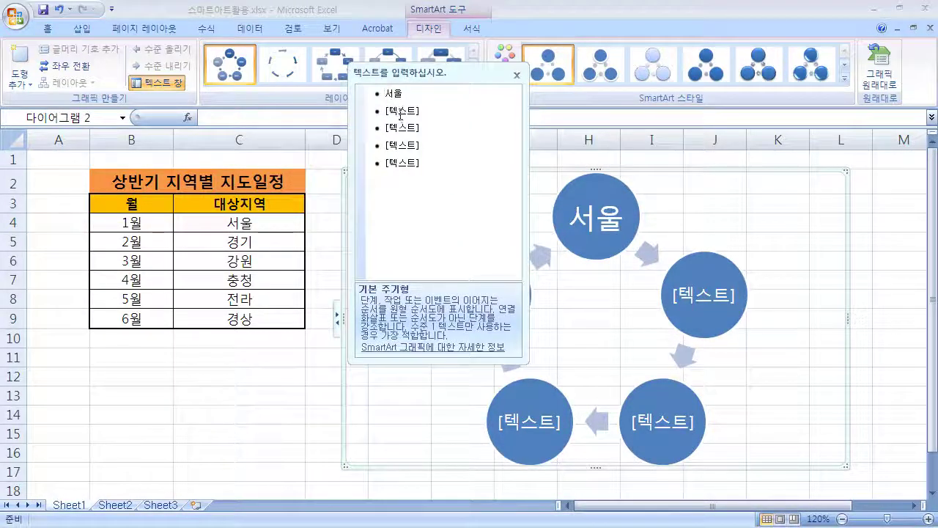
click(425, 112)
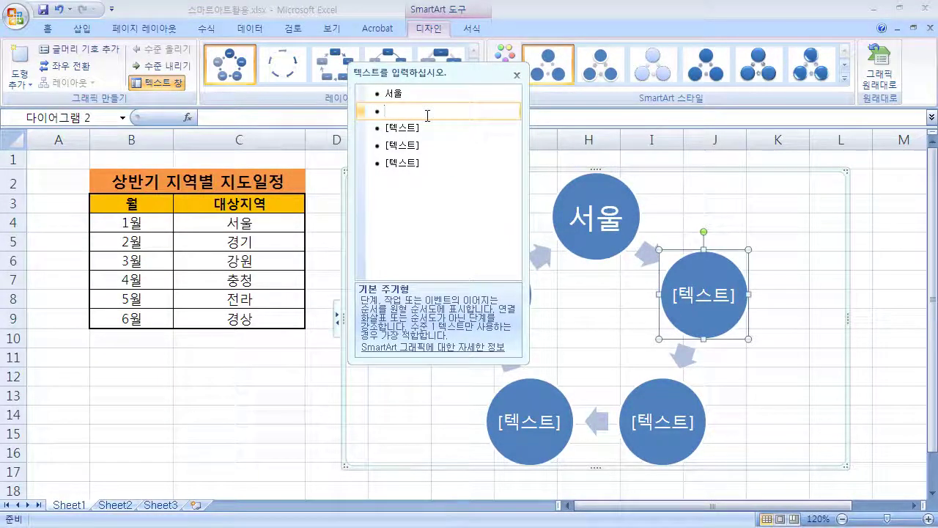
text(경기)
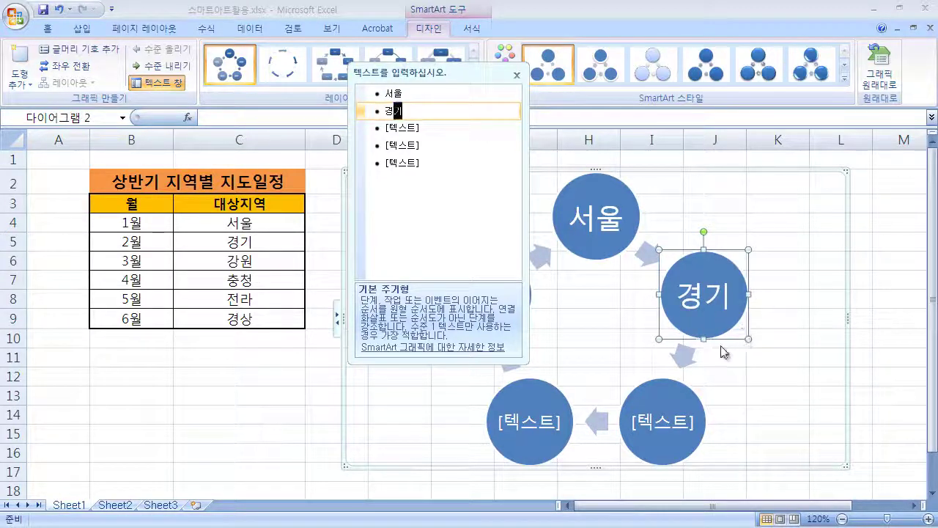
Enter 강원, 충청 and 전라 as the third, fourth and fifth items in the text pane, keeping only five items
click(396, 129)
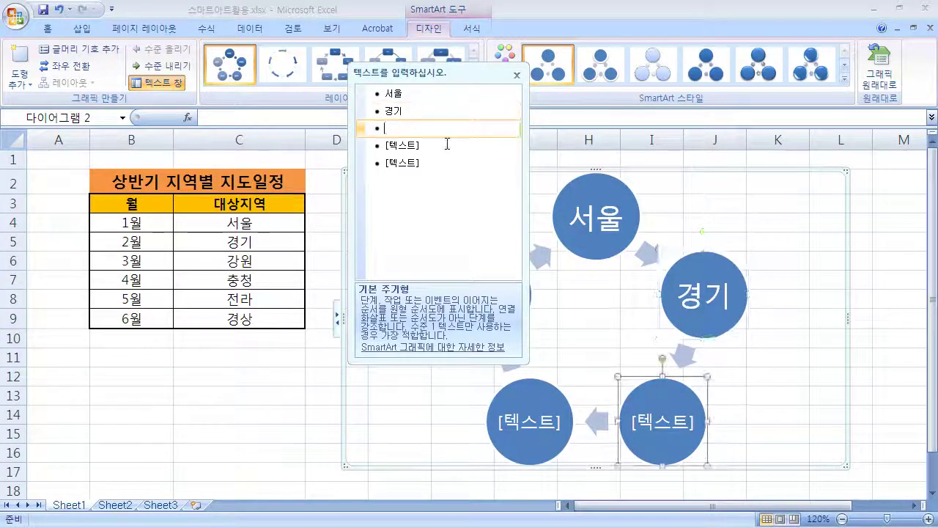
text(강ㅇ원)
key(Return)
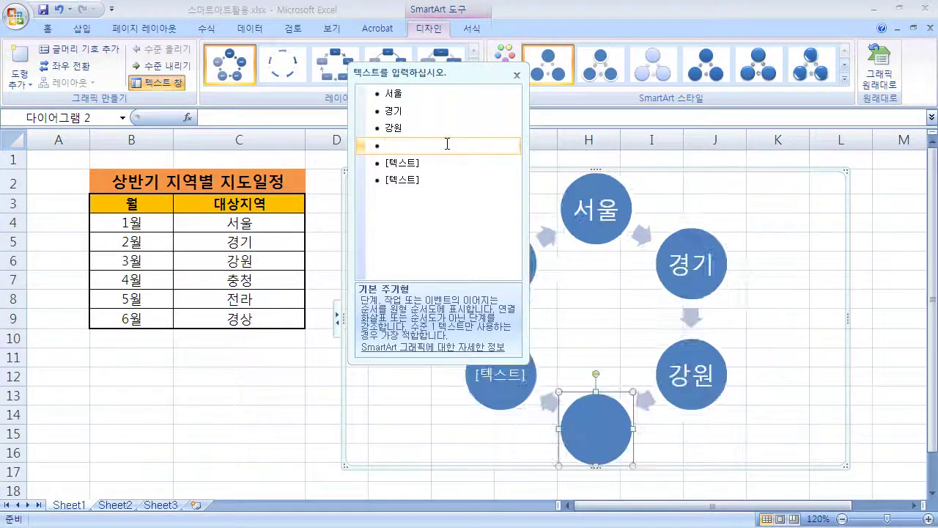
key(Delete)
text(충청)
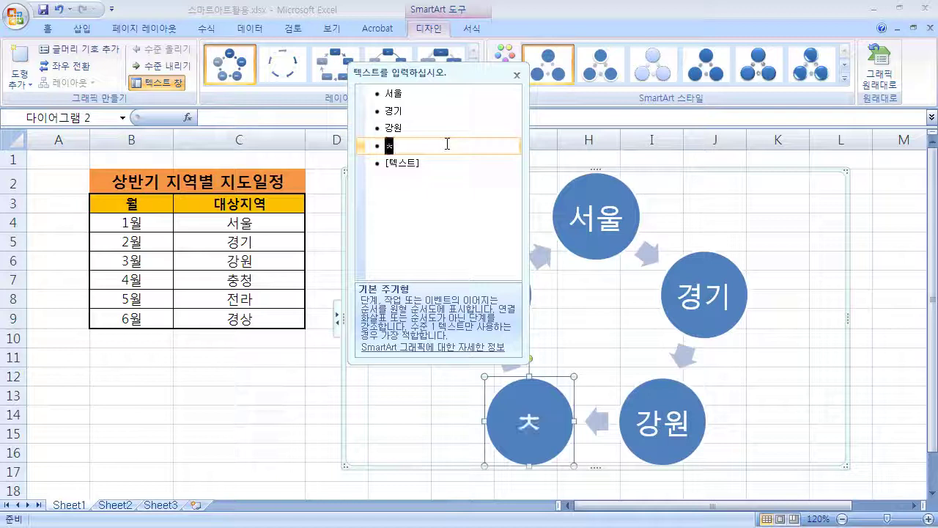
click(420, 162)
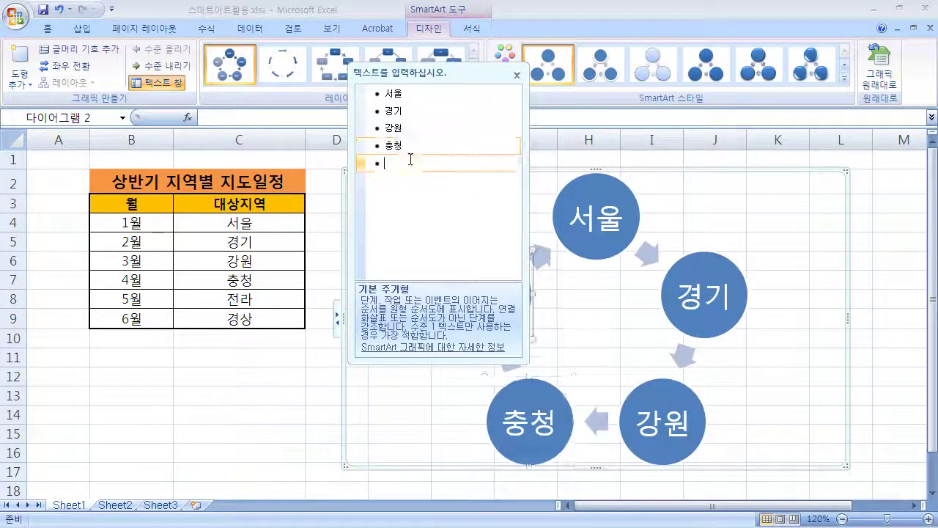
text(전라)
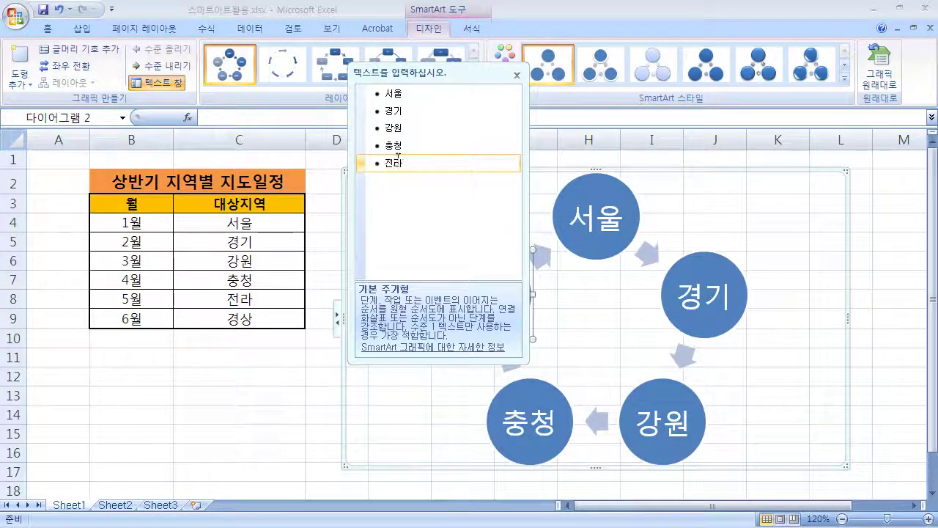
Move the text pane off the diagram's circles and close it
drag(432, 74, 240, 62)
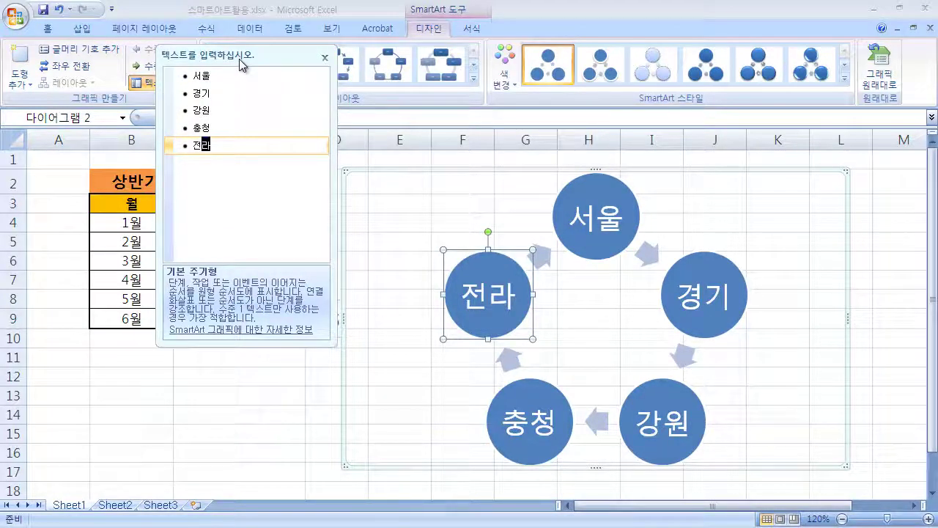
drag(240, 63, 257, 157)
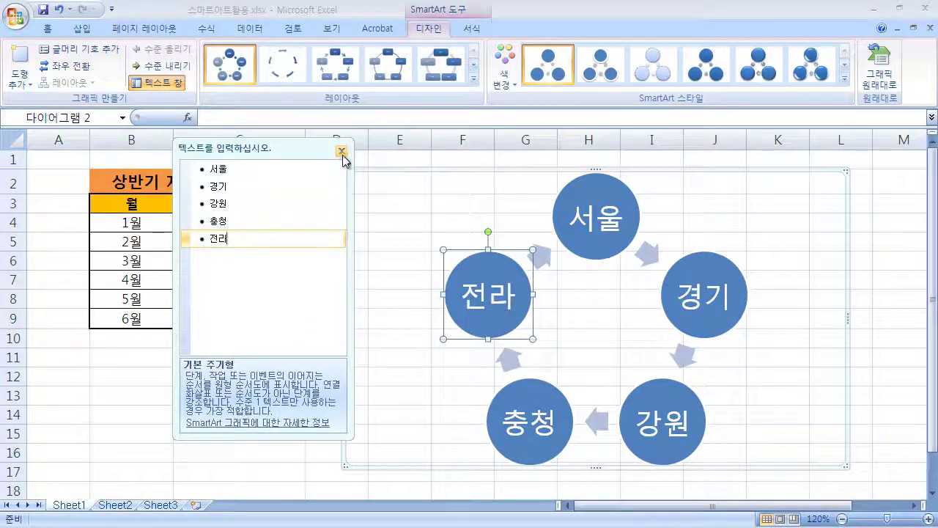
click(342, 155)
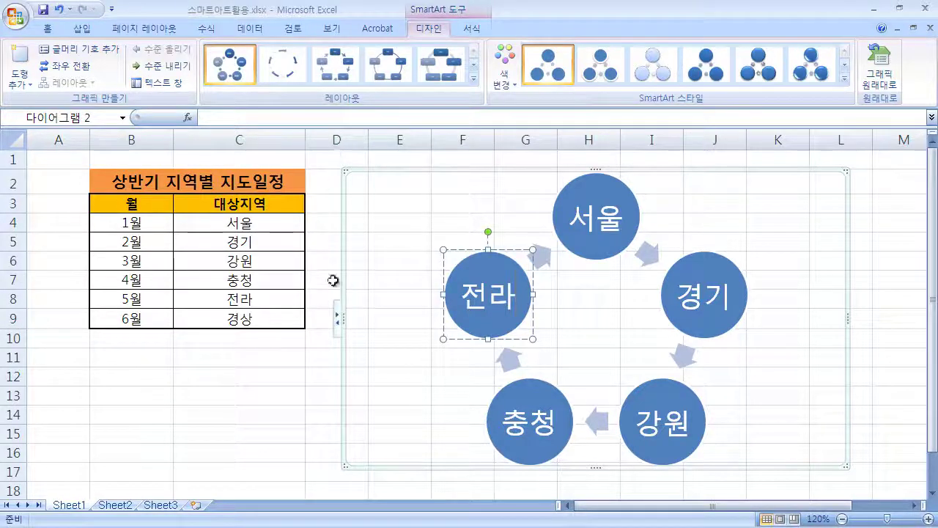
Add a shape after the 전라 circle in the cycle diagram
click(390, 262)
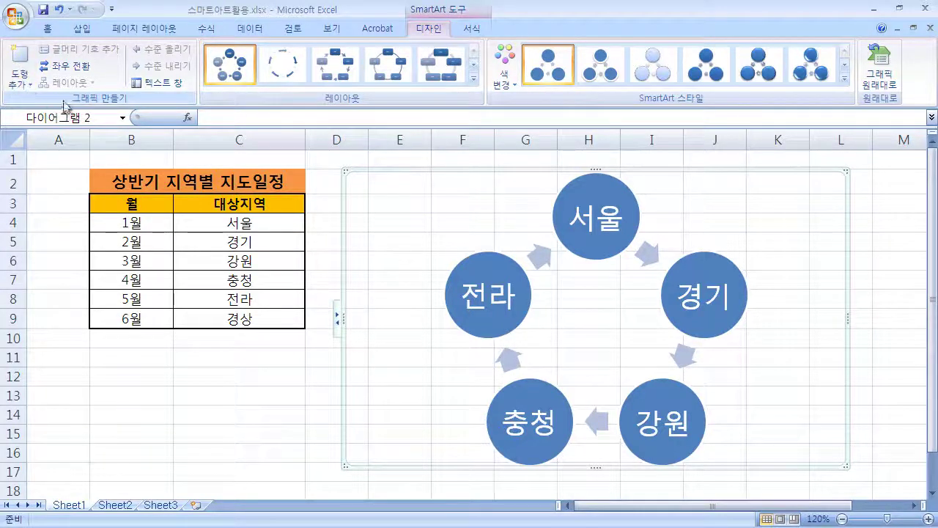
click(20, 80)
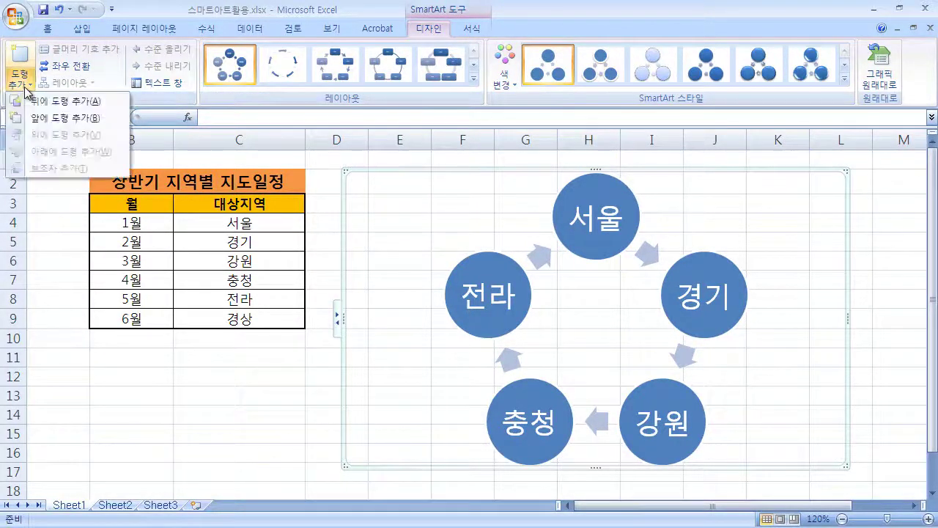
click(499, 261)
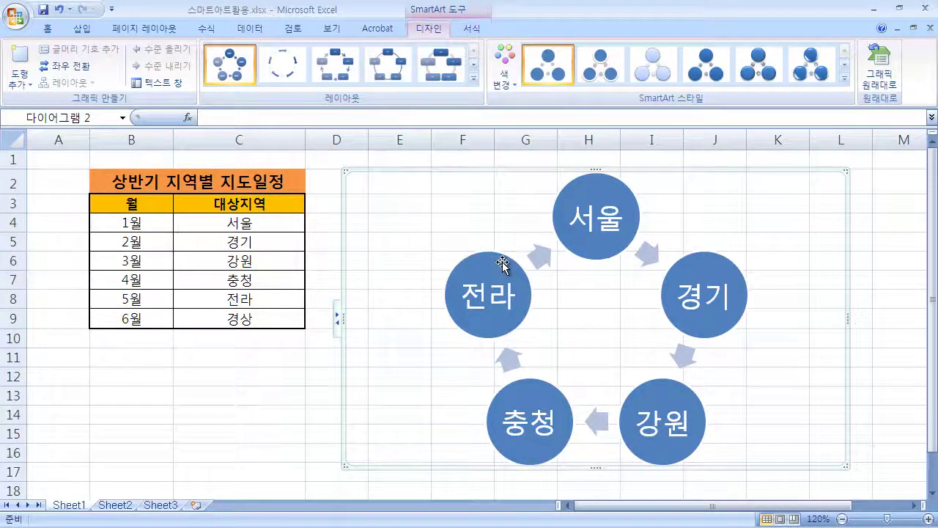
click(502, 264)
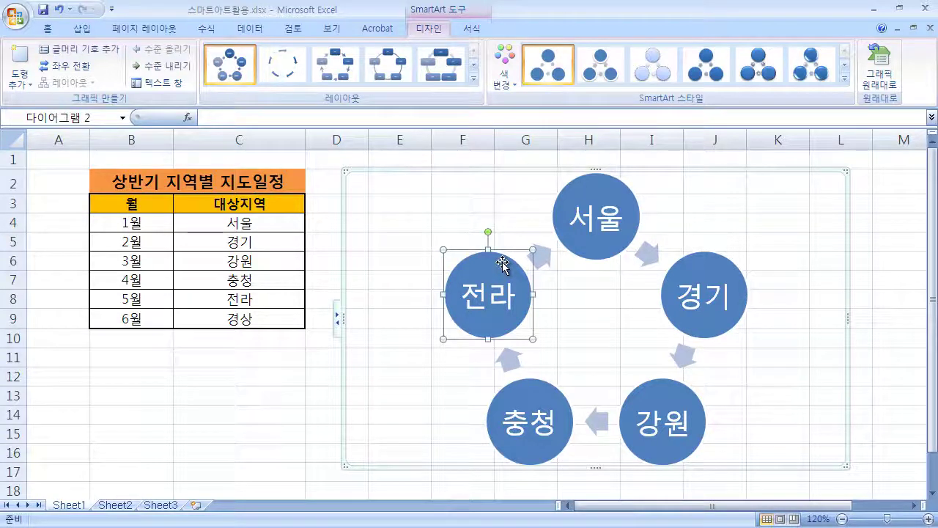
click(18, 88)
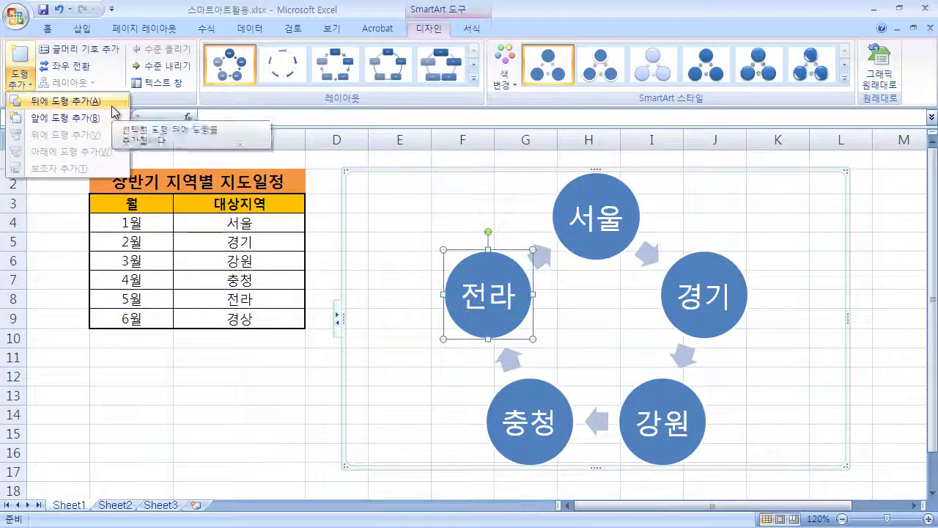
click(74, 102)
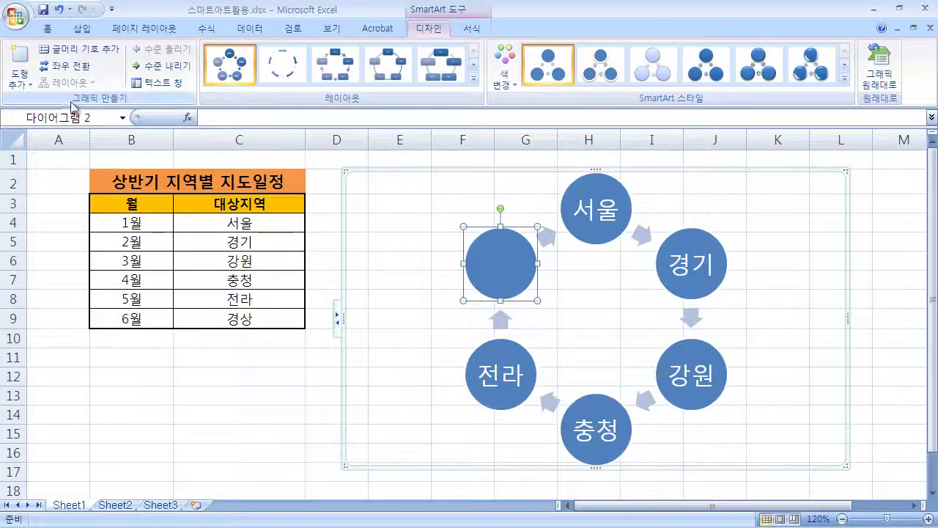
Enter 경상 as the text of the new empty circle
click(19, 79)
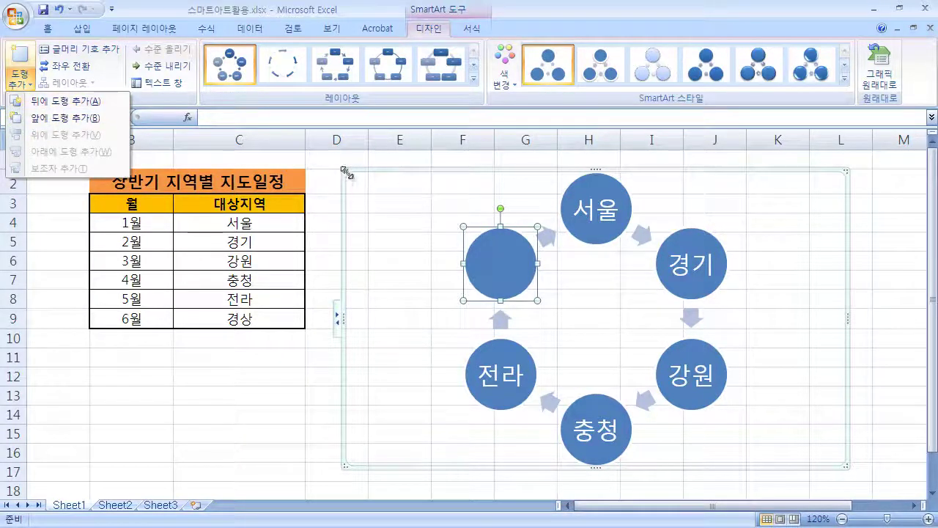
click(523, 269)
text(경상)
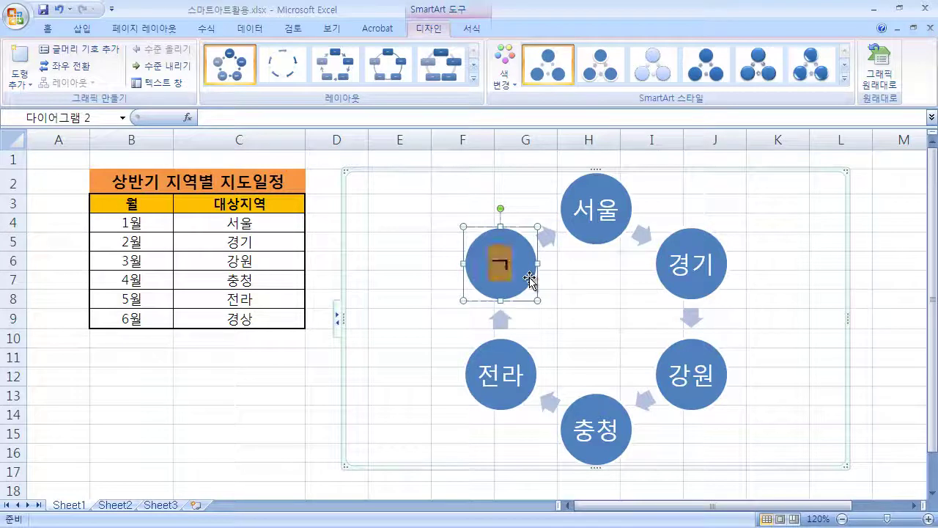
click(845, 173)
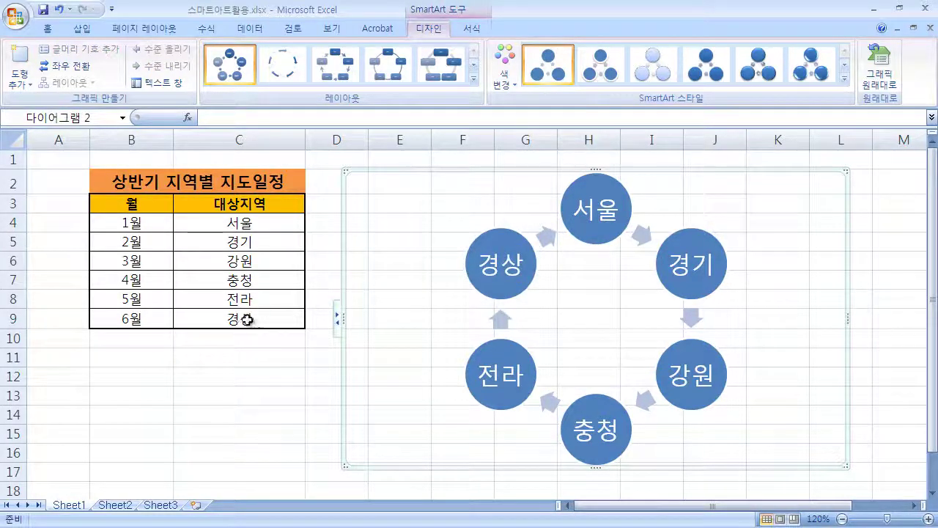
Delete the 서울 circle from the cycle diagram and undo the deletion
click(627, 203)
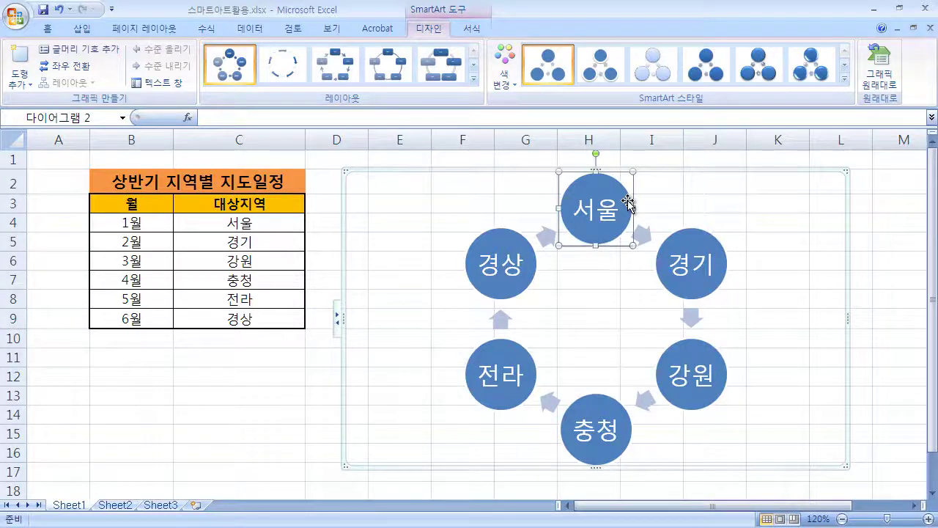
key(Delete)
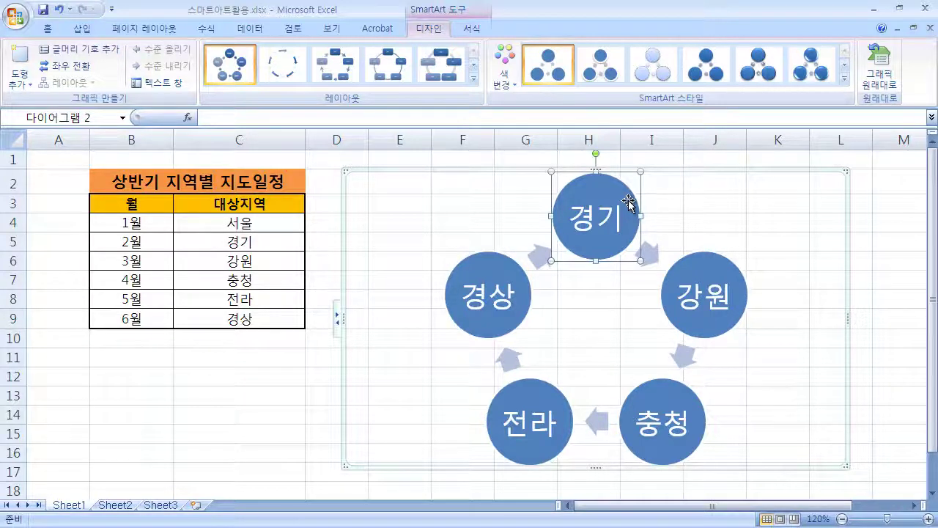
click(60, 11)
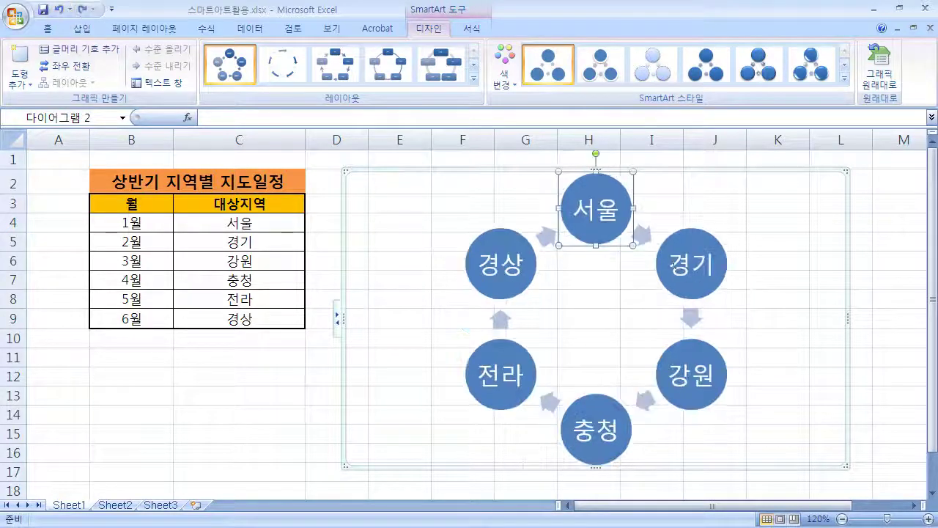
Reverse the whole diagram's direction with 좌우 전환 and switch it back to the original direction
click(657, 171)
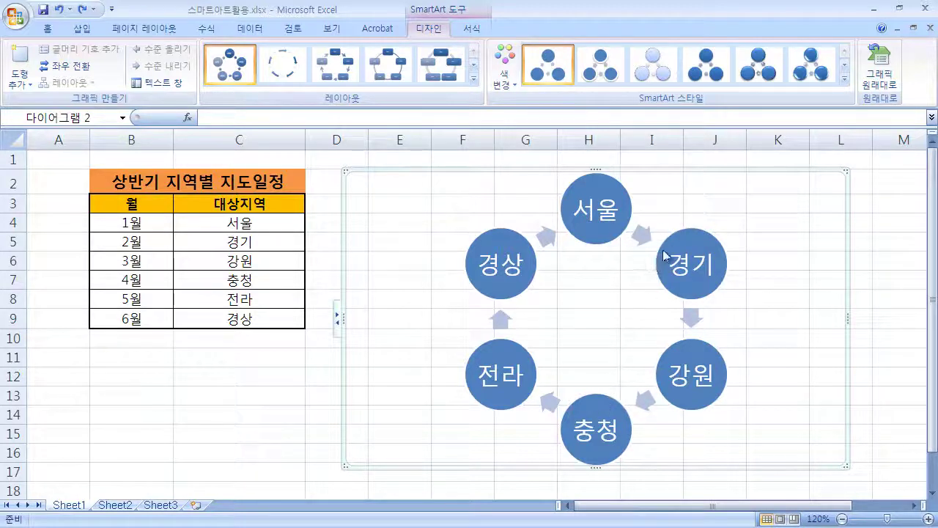
click(64, 65)
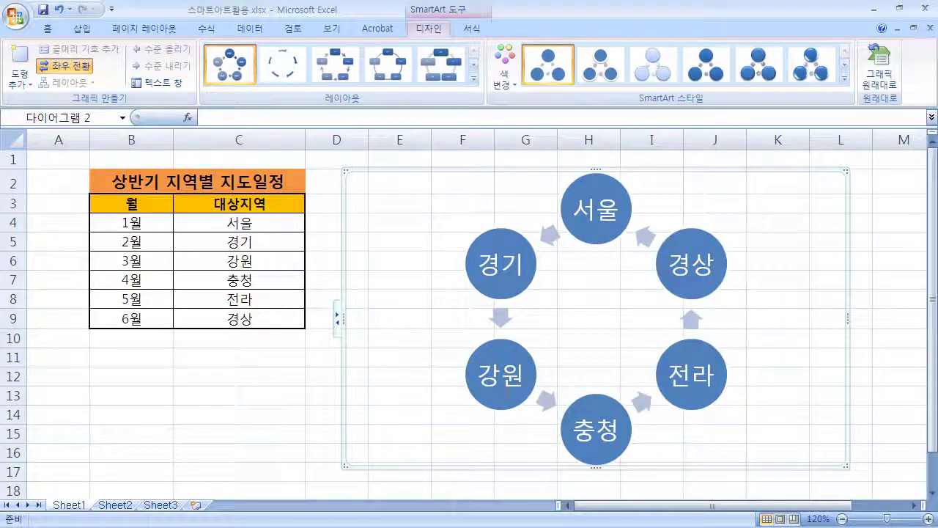
click(64, 65)
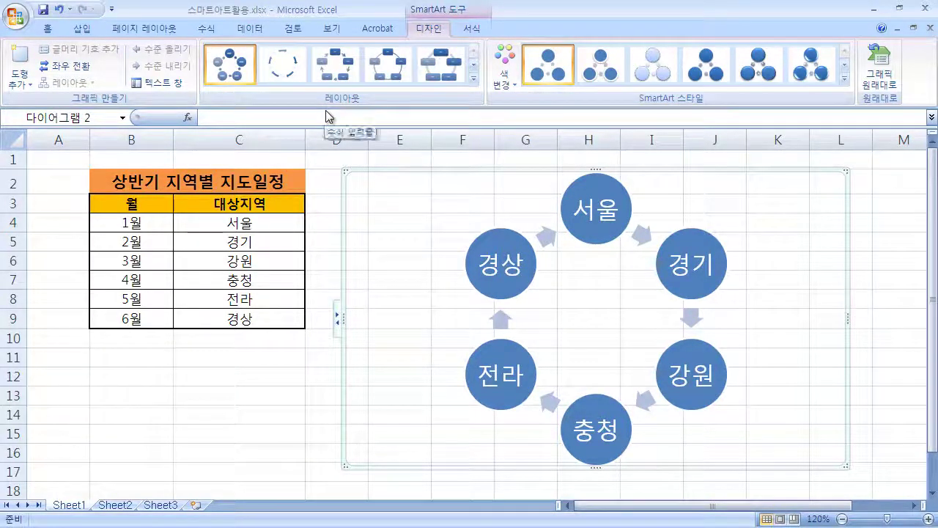
Review the 주기형 layouts in the SmartArt graphic chooser and close it without inserting a new graphic
click(81, 29)
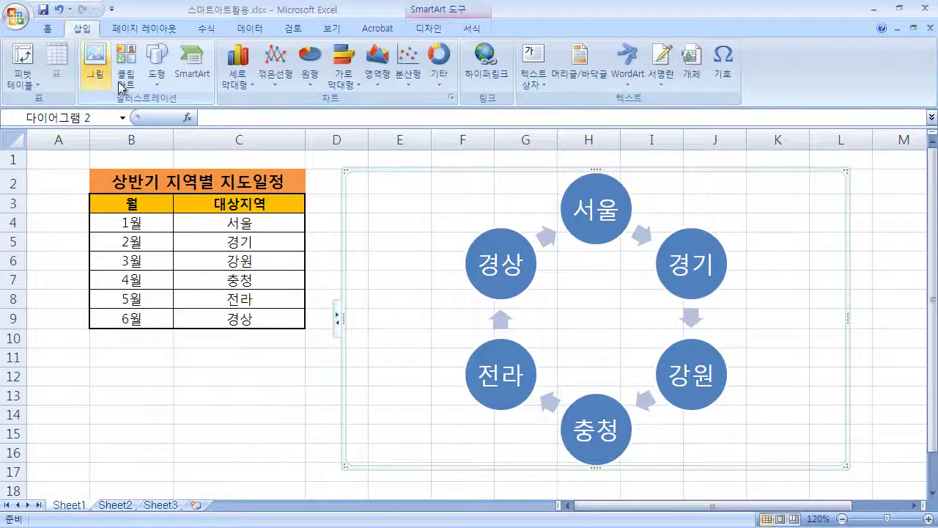
click(191, 68)
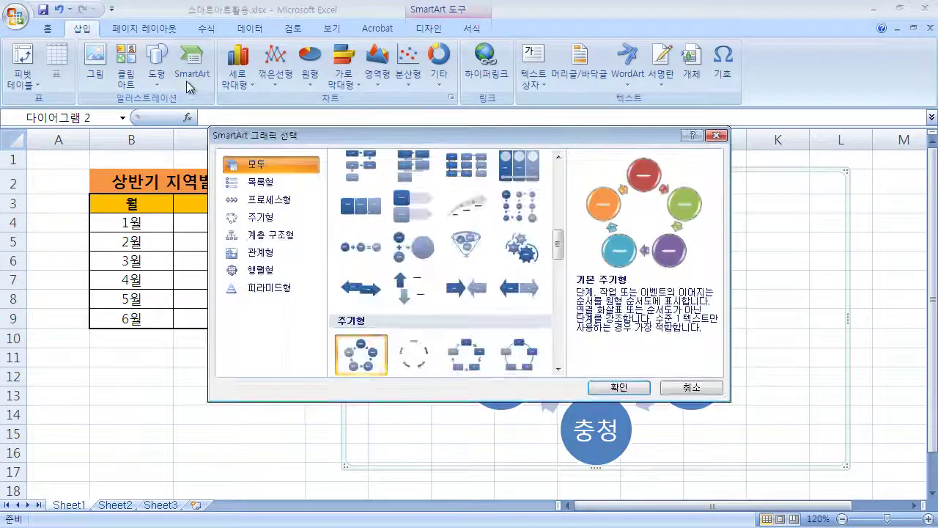
click(268, 217)
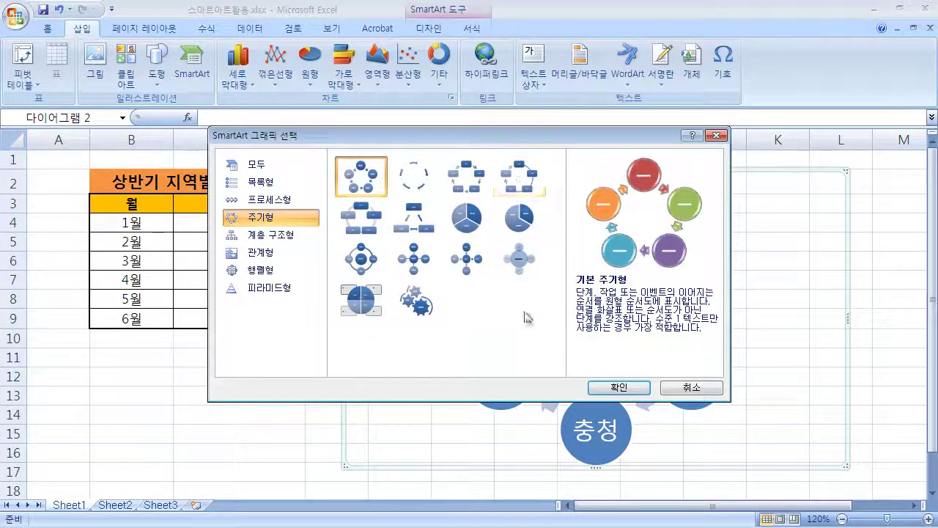
click(688, 389)
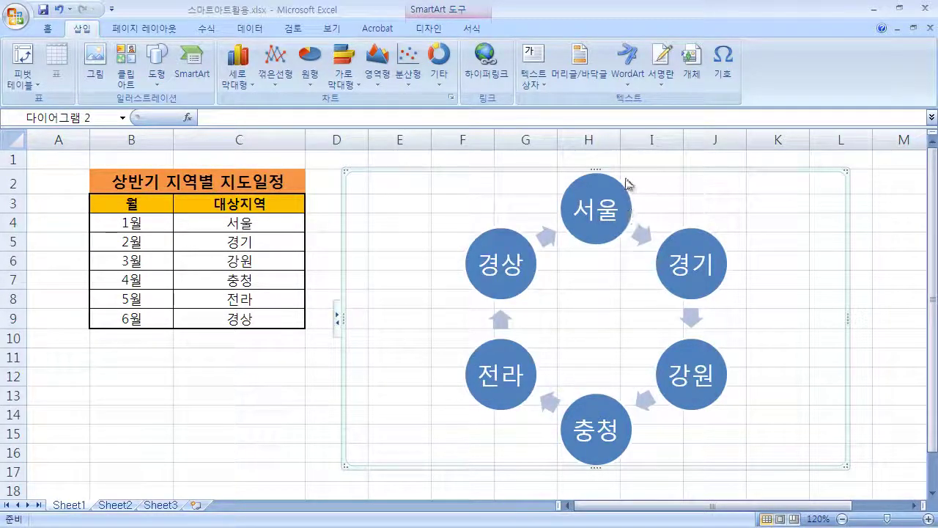
Change the diagram's layout to the cycle variant with rounded rectangles placed on one continuous circular arrow
click(429, 29)
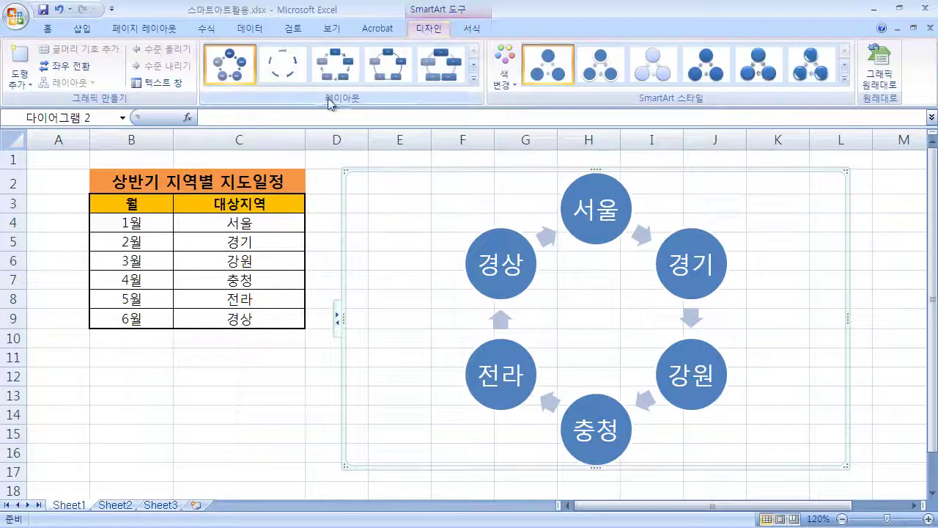
click(474, 78)
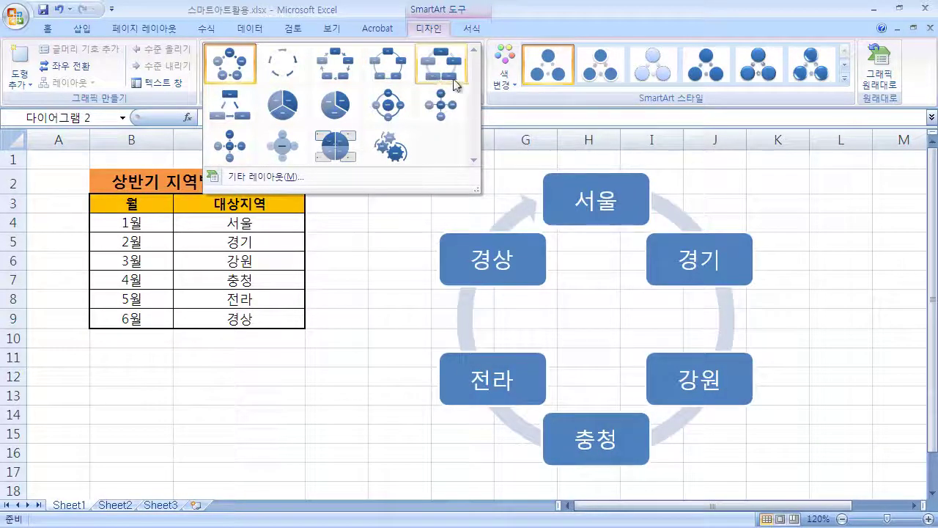
click(430, 78)
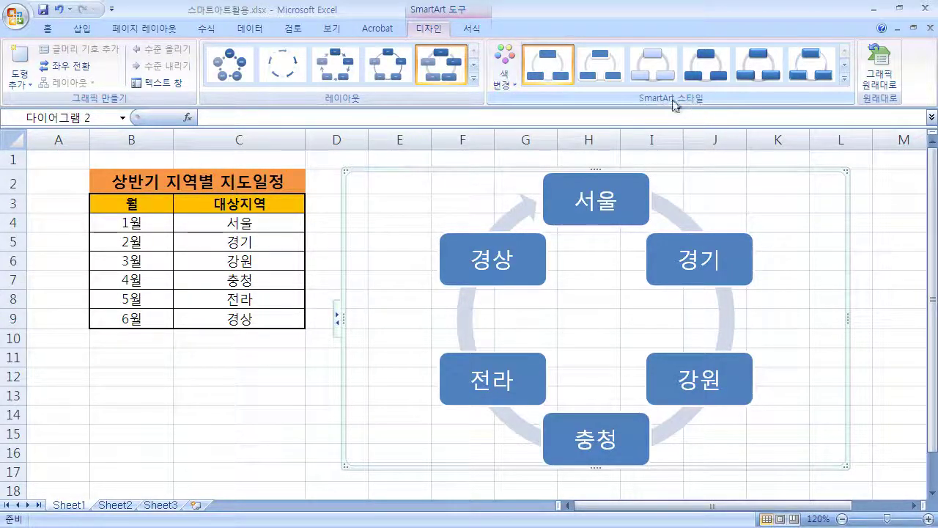
Recolour the diagram with the third 색상형 variation, ranging from green to purple
click(473, 29)
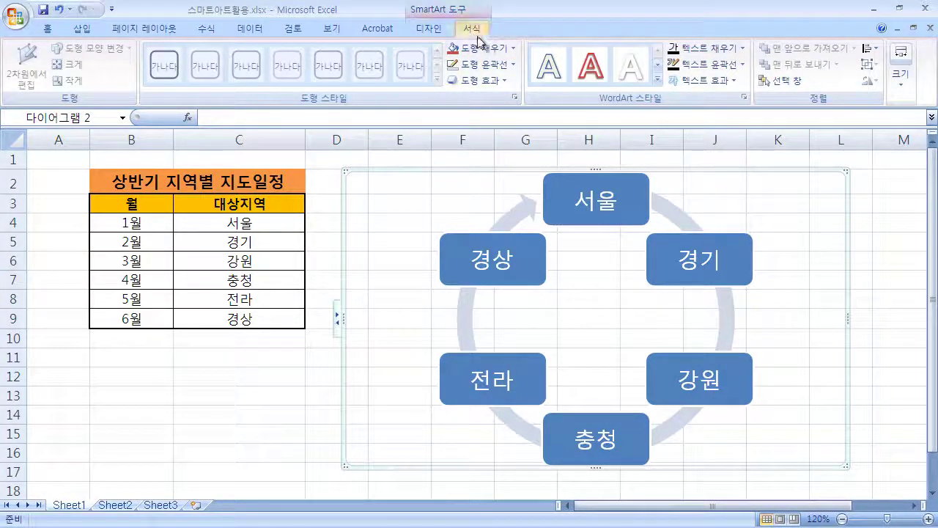
click(436, 34)
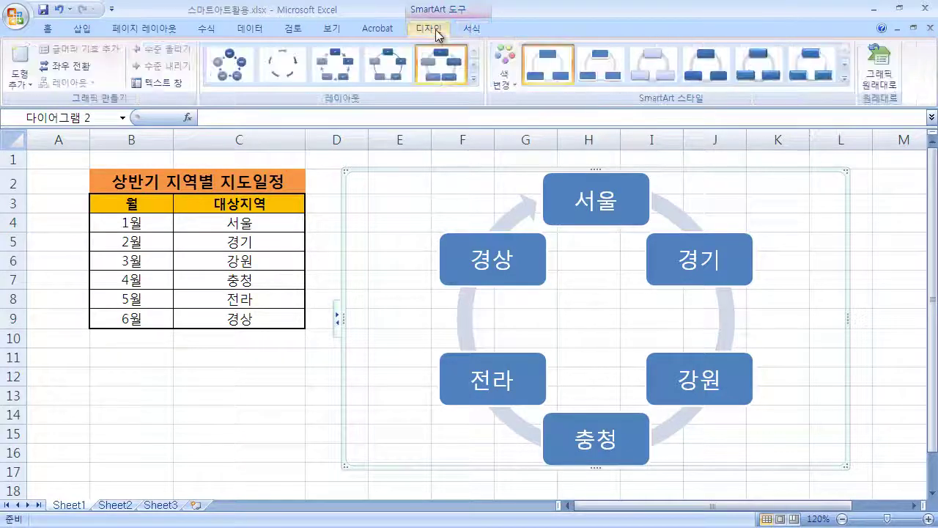
click(515, 86)
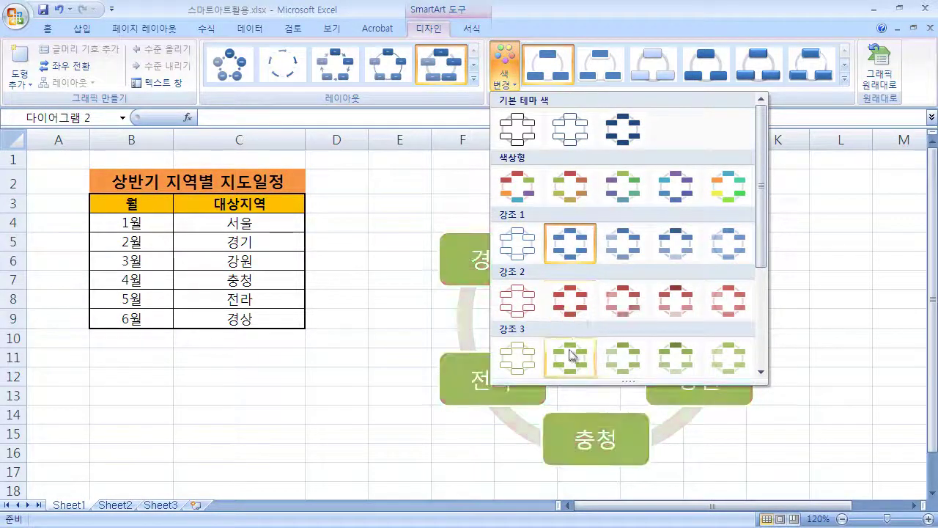
drag(759, 262, 762, 370)
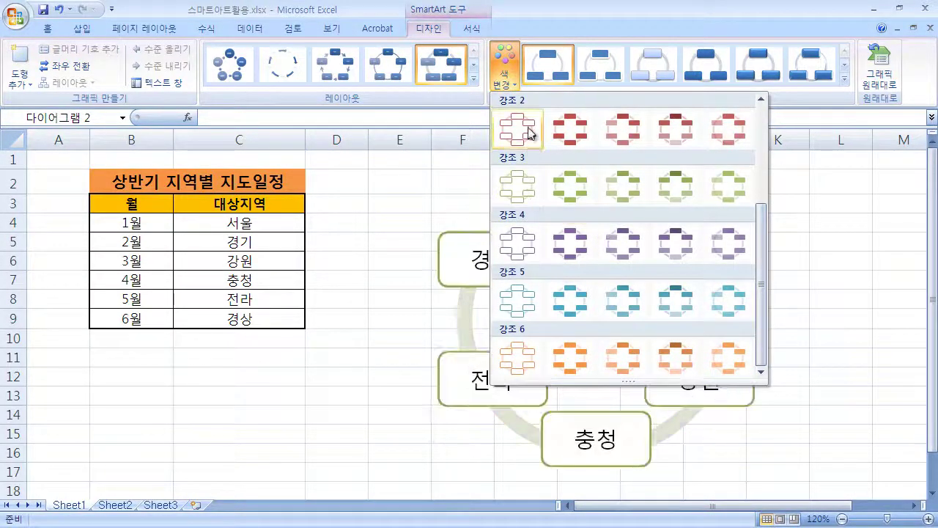
drag(762, 315, 768, 202)
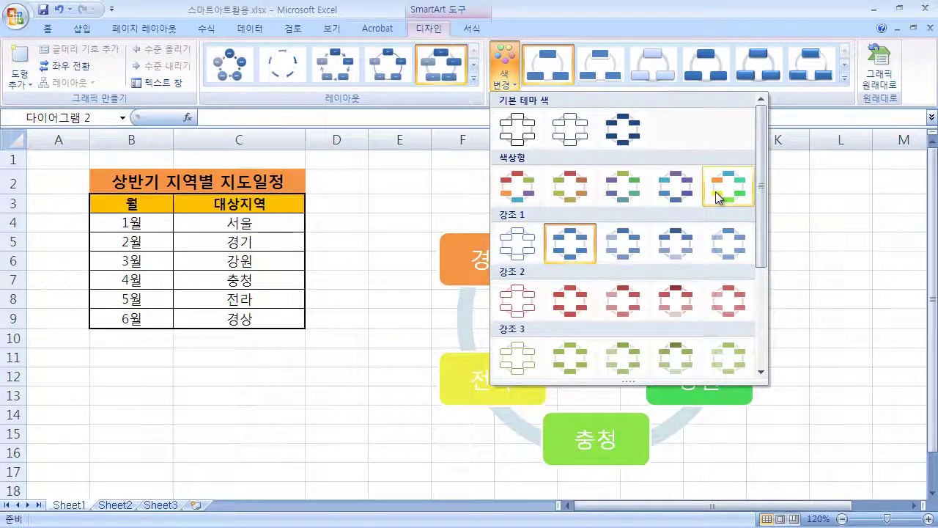
click(615, 196)
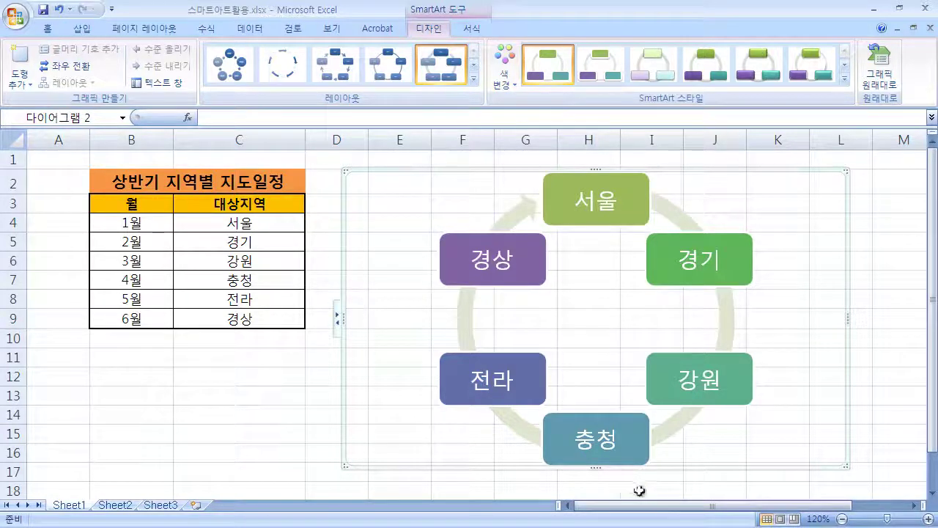
click(518, 80)
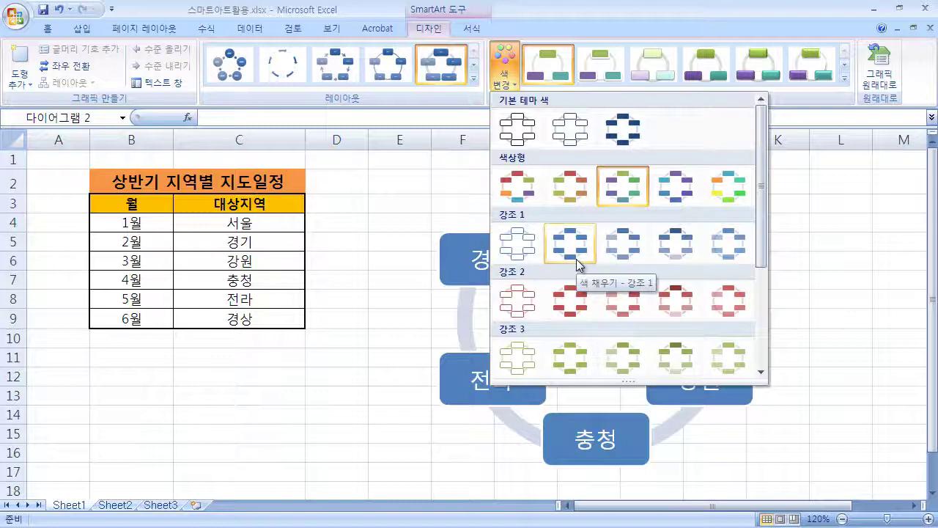
click(656, 24)
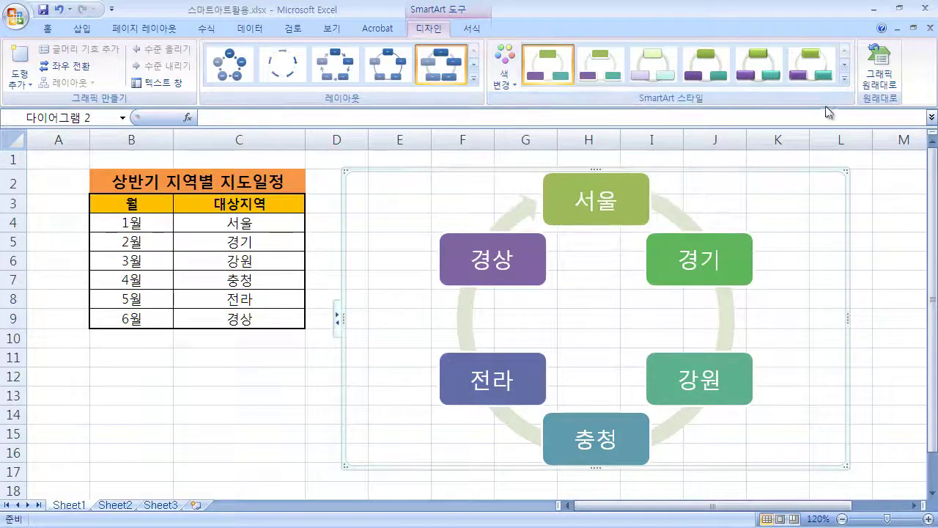
Apply the last 3차원 SmartArt style, with tilted thick blocks, to the diagram and deselect it
click(844, 78)
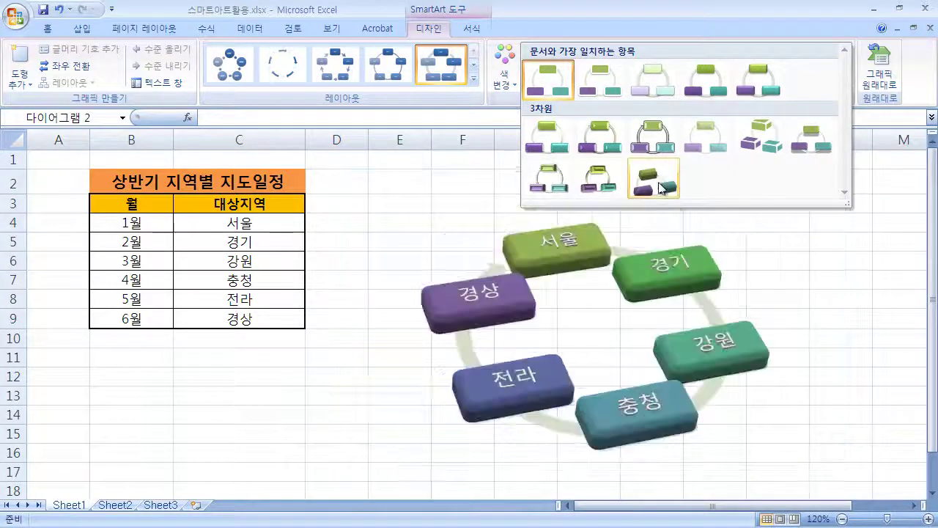
click(662, 188)
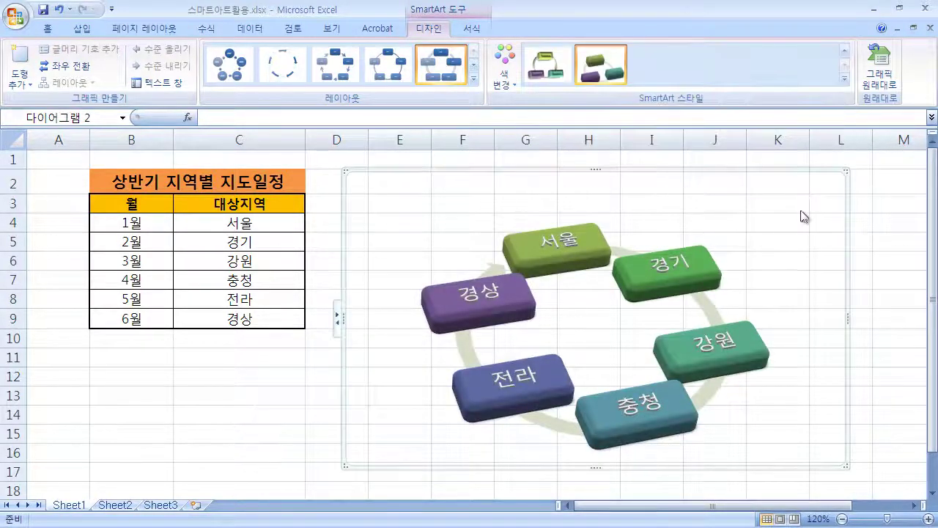
click(895, 255)
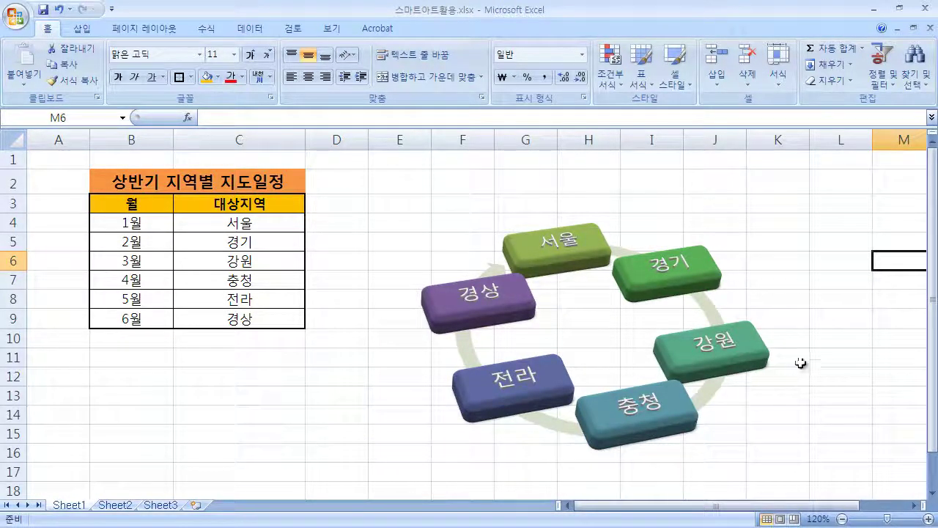
Apply the flat 단순 채우기 SmartArt style to the region cycle diagram
click(752, 337)
click(787, 175)
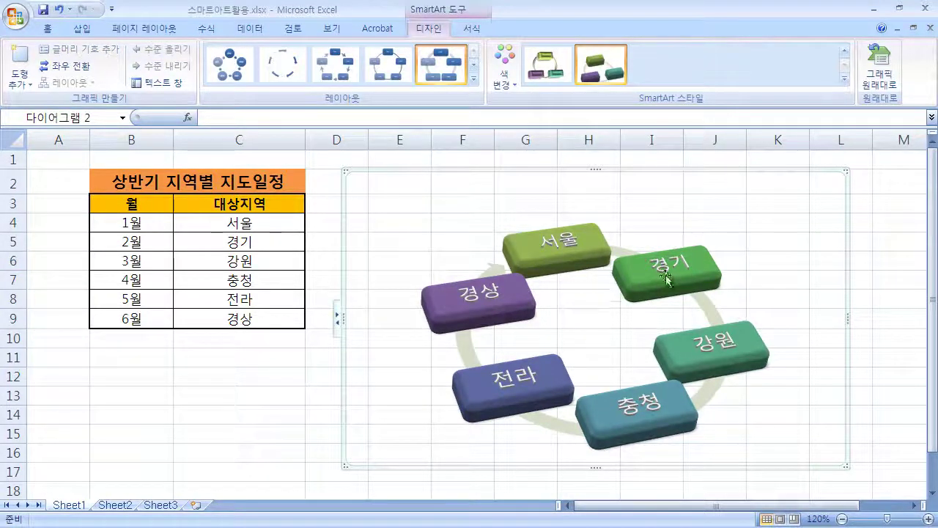
click(844, 79)
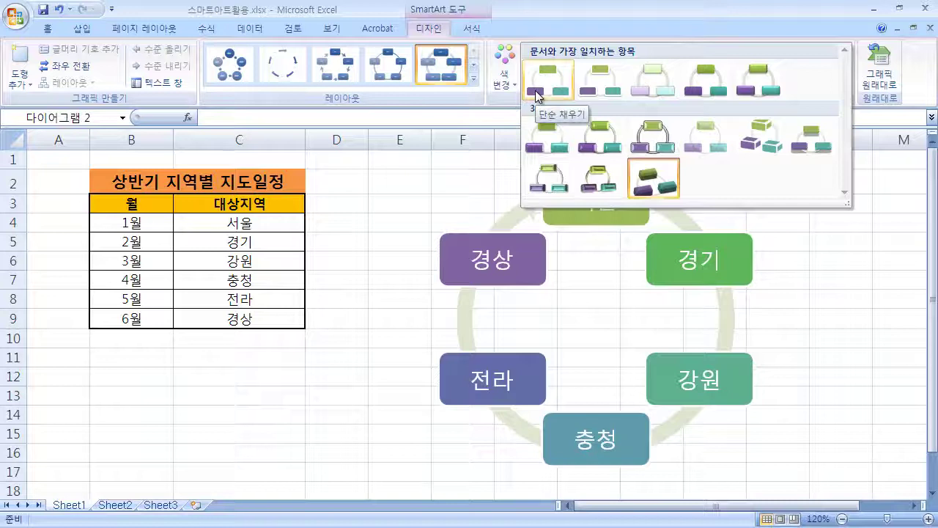
click(538, 94)
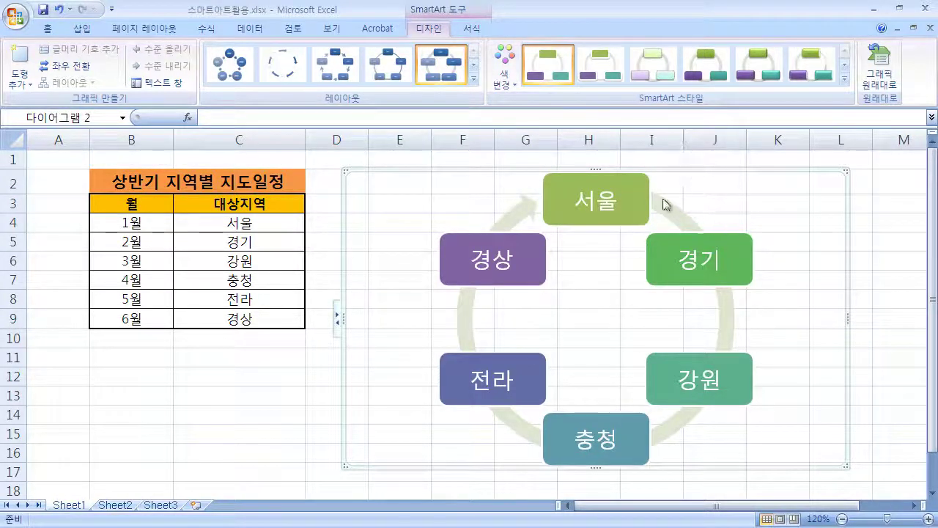
Try the third 3차원 SmartArt style, glossy with dark outlines, on the diagram and reset the graphic to its original formatting
click(504, 78)
click(504, 77)
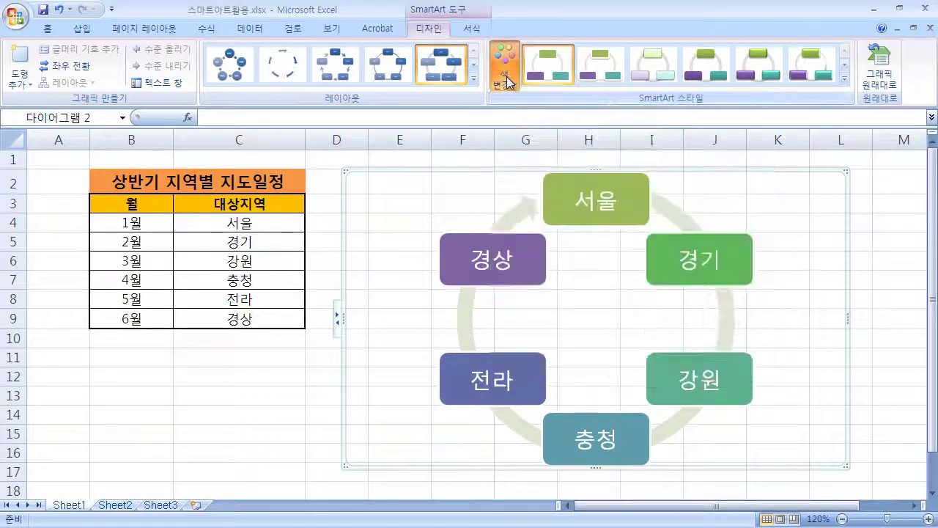
click(844, 79)
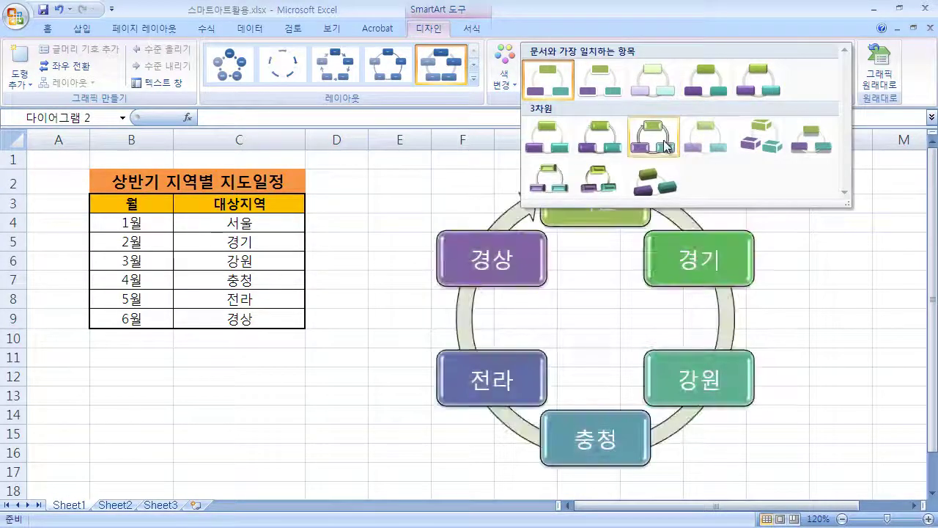
click(652, 136)
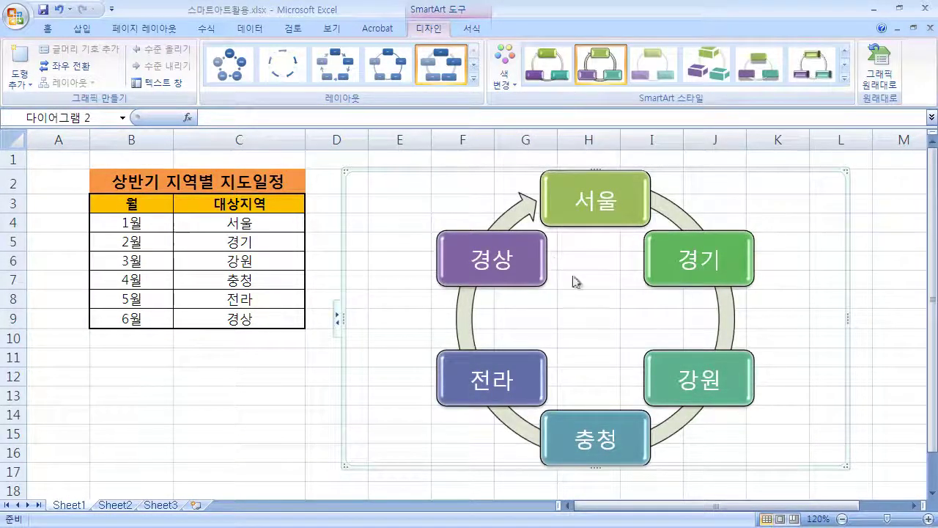
click(894, 93)
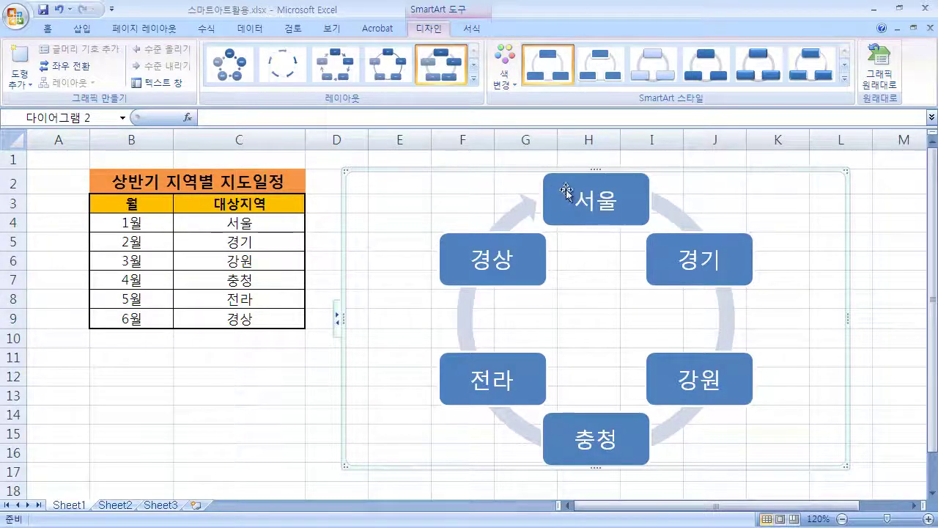
Recolour the diagram with the fourth 색상형 variation, purple to blue, and apply the fifth style under 문서와 가장 일치하는 항목
click(511, 90)
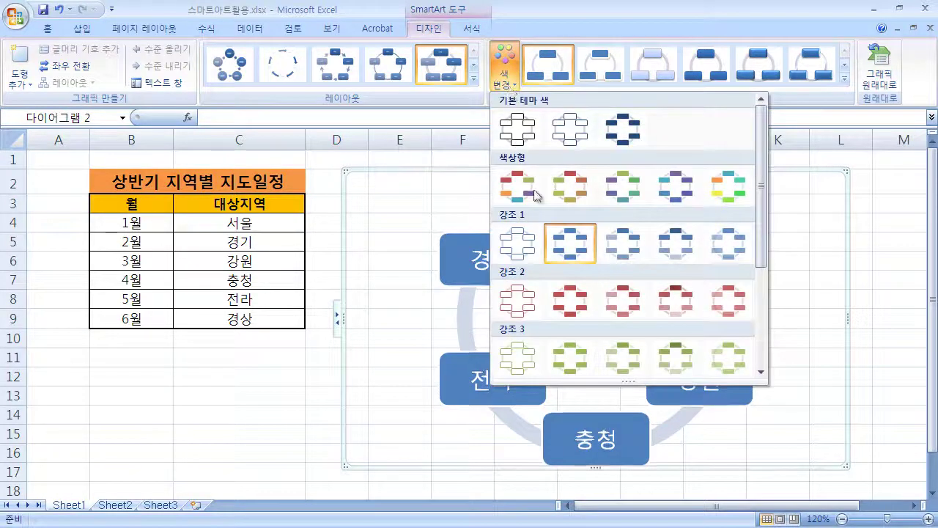
click(672, 193)
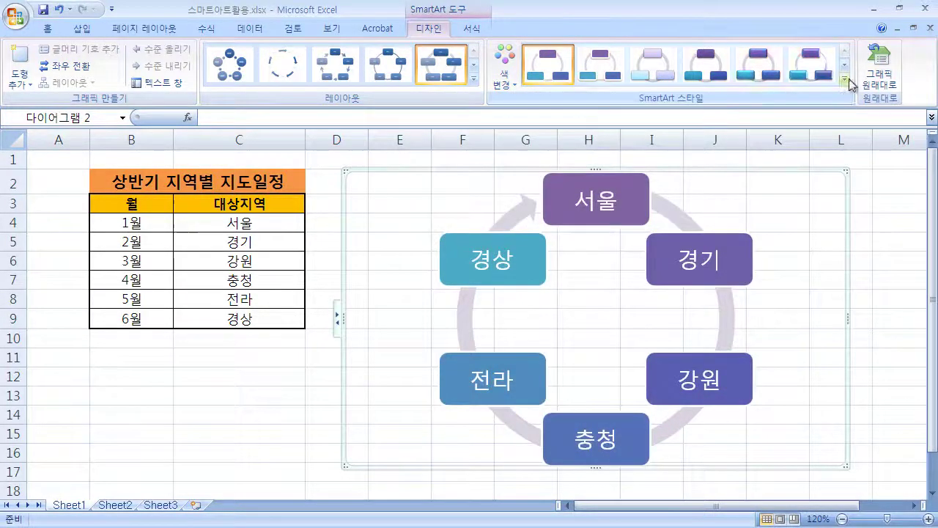
click(845, 78)
click(765, 91)
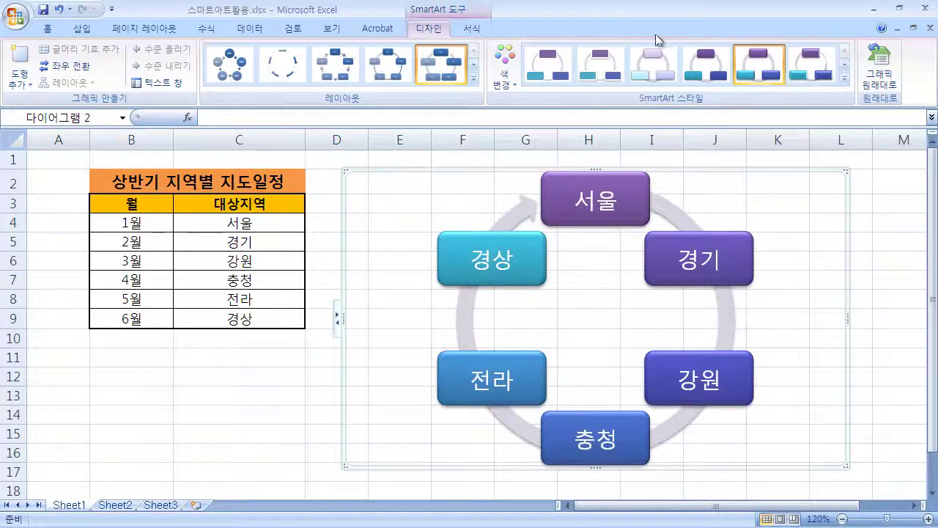
Change the shape of the 서울 item from a rounded rectangle to an ellipse
click(473, 30)
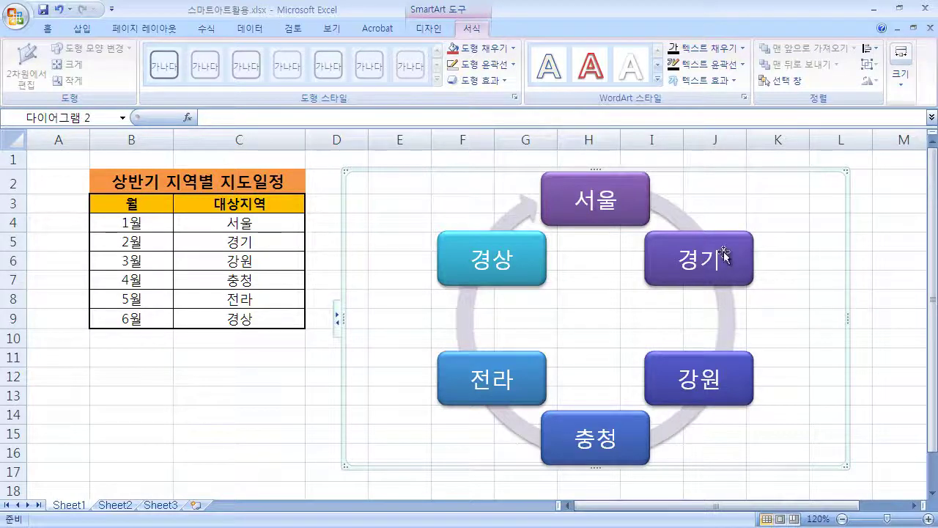
click(646, 214)
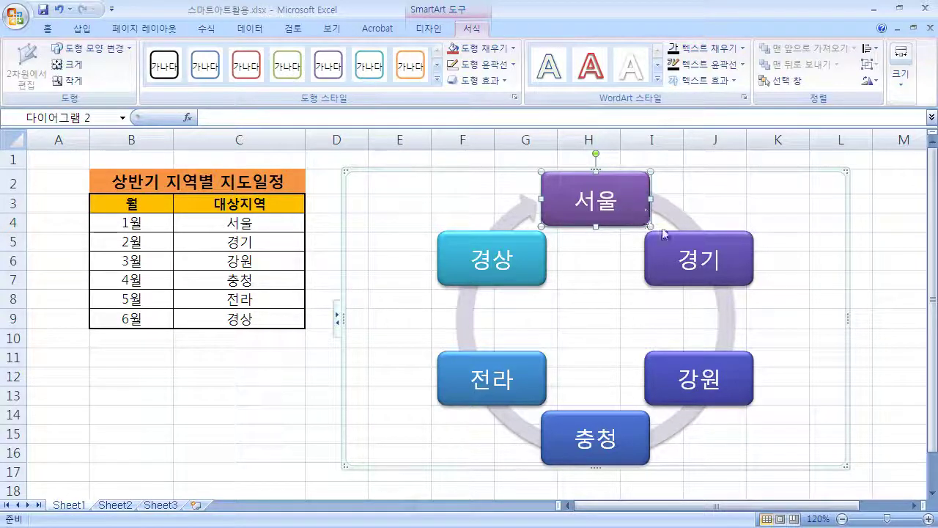
click(132, 59)
click(130, 56)
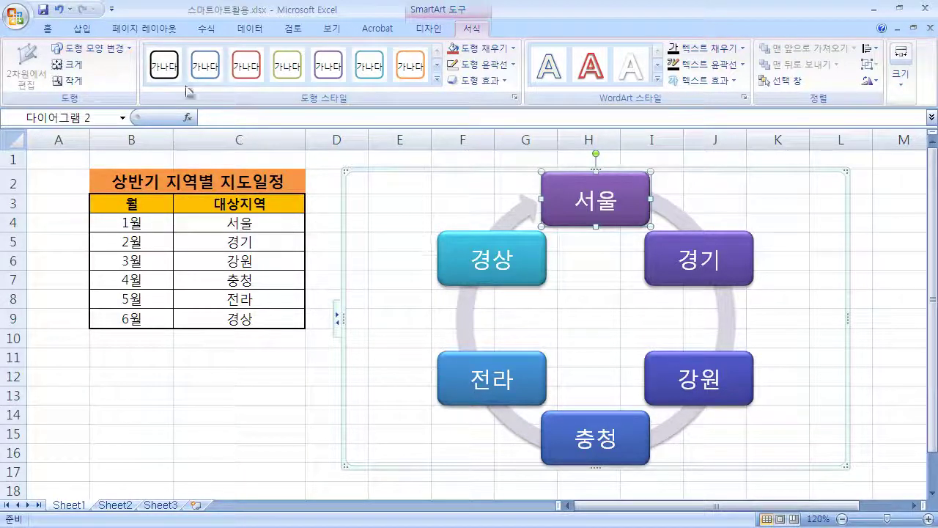
click(117, 51)
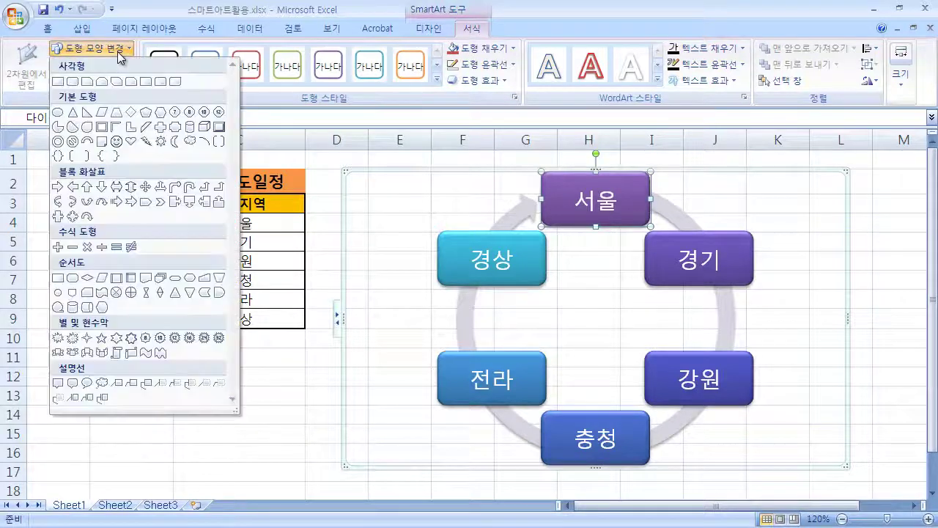
click(58, 112)
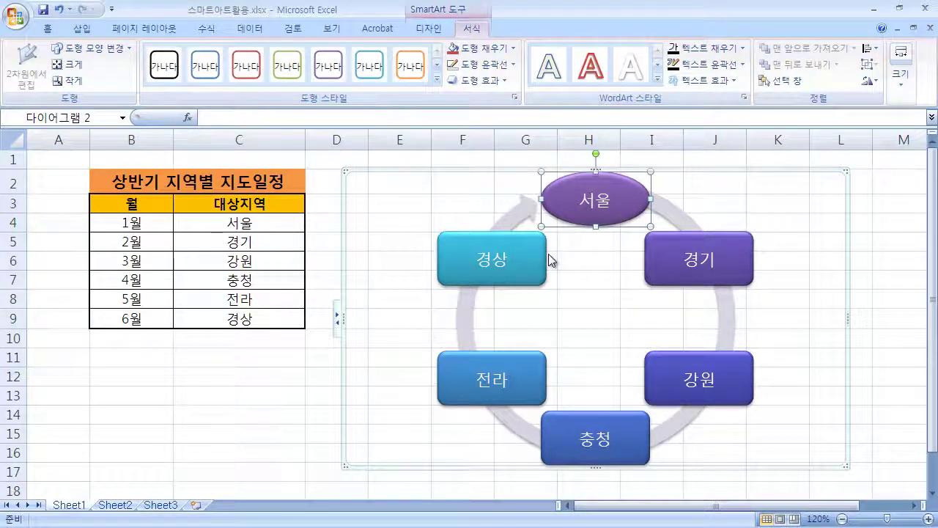
Enlarge the 서울 ellipse by five size increments
click(75, 65)
click(75, 65)
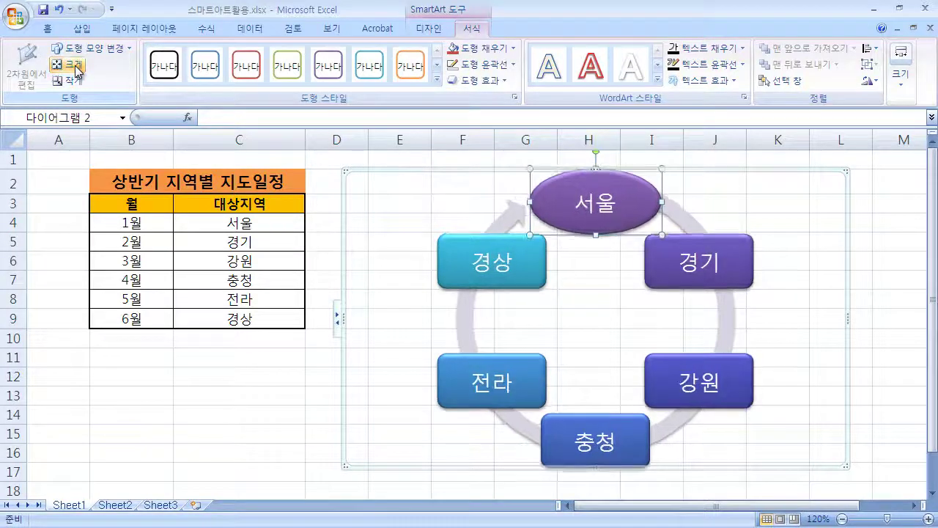
click(74, 66)
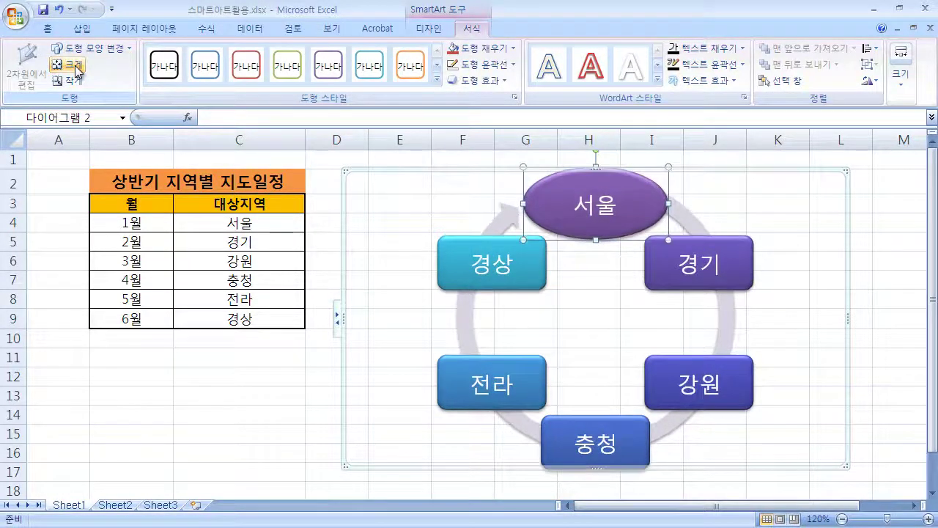
click(75, 65)
click(74, 66)
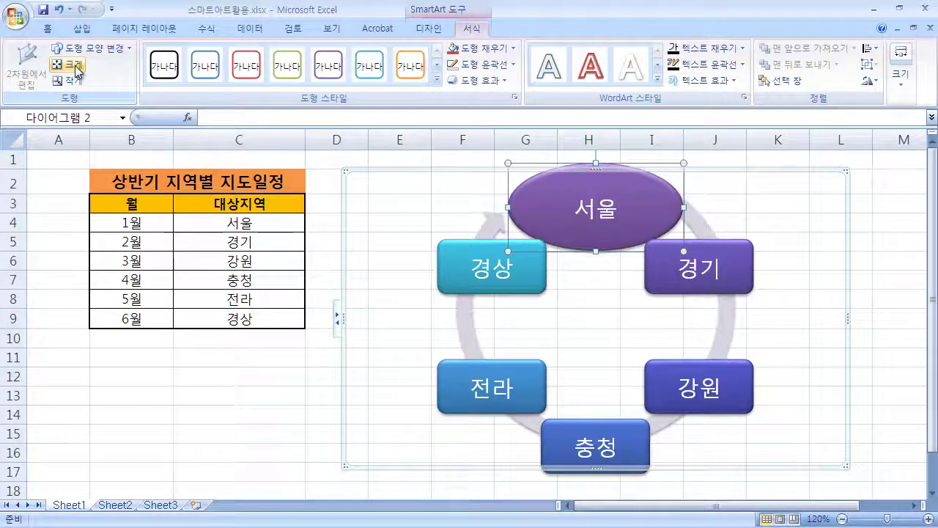
Shrink the 서울 ellipse by five size increments
click(75, 82)
click(75, 82)
click(75, 83)
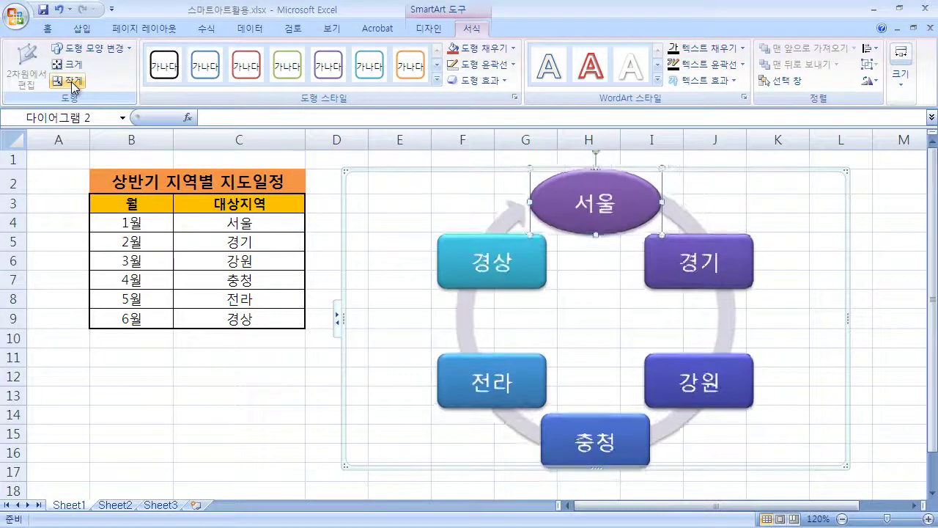
click(75, 82)
click(75, 82)
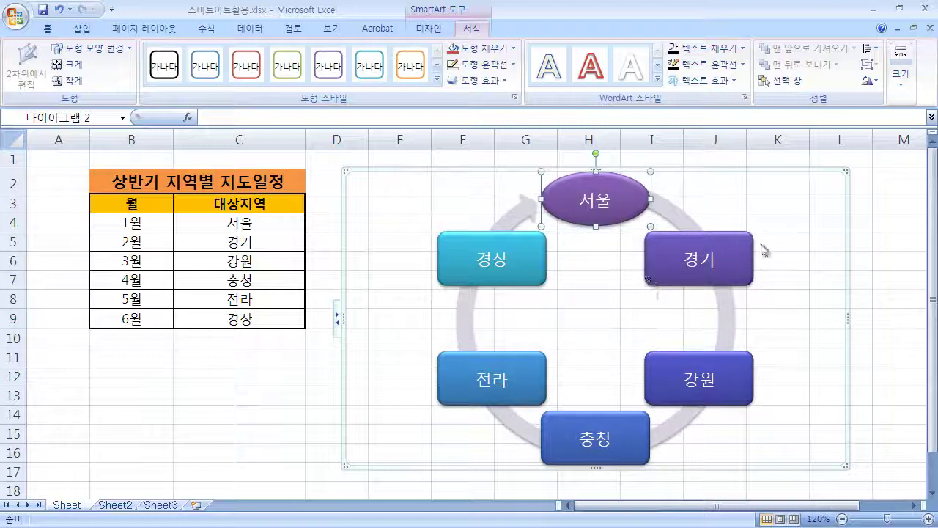
Enlarge the 서울 ellipse by two size increments and reduce it by one
click(65, 70)
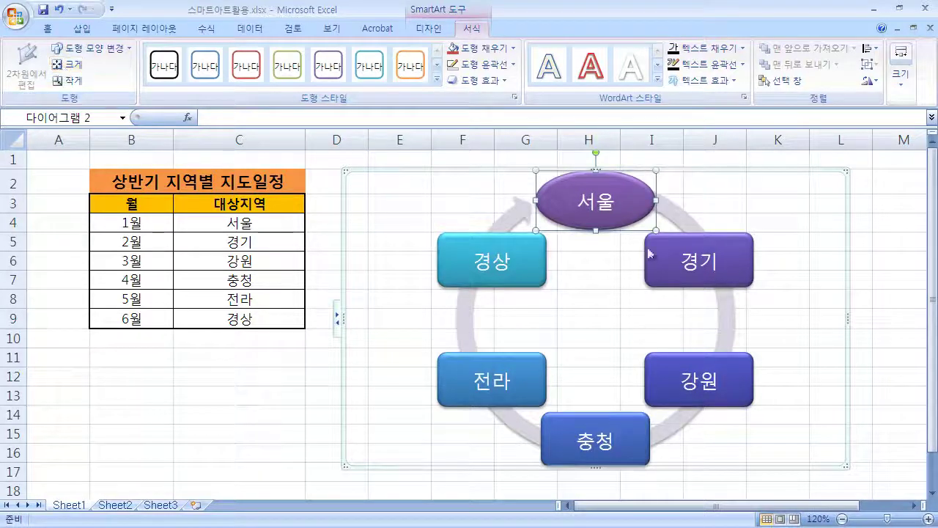
click(65, 71)
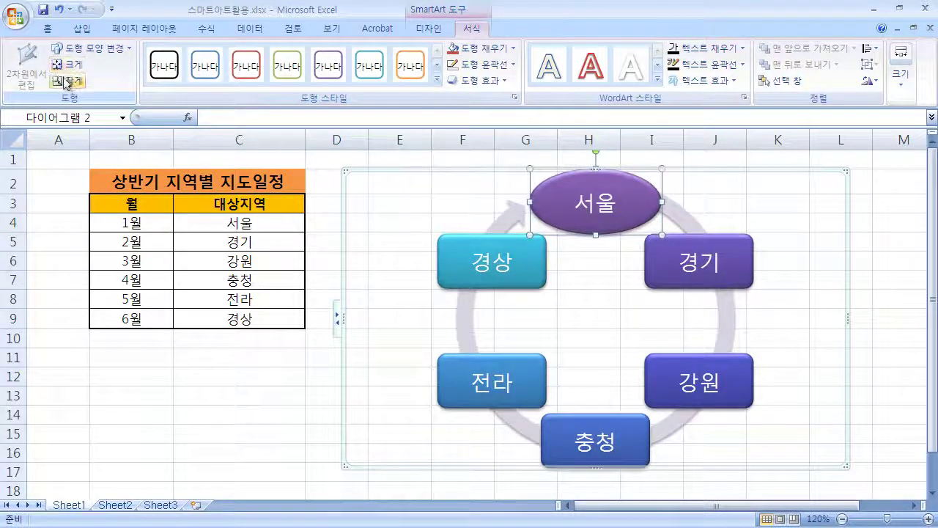
click(66, 81)
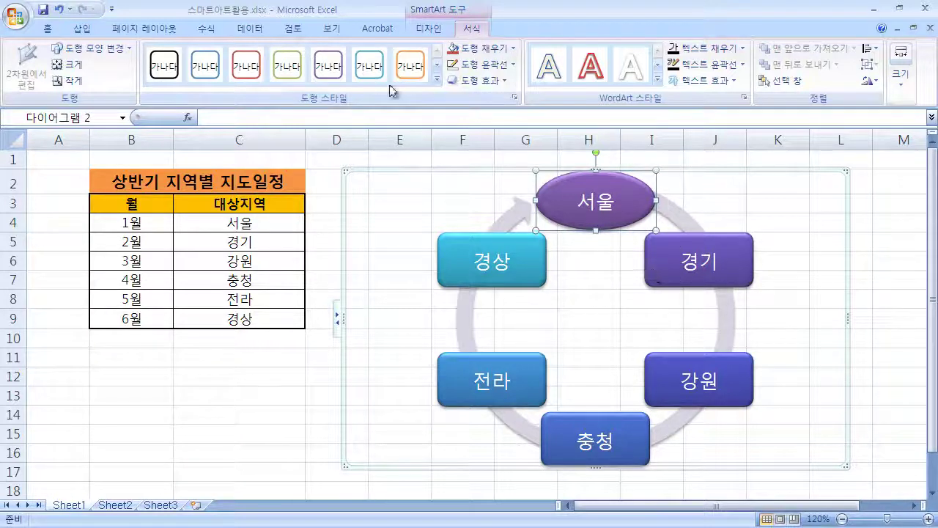
Apply the orange shape style from the gallery's fifth row to the 서울 ellipse and deselect the diagram
click(437, 80)
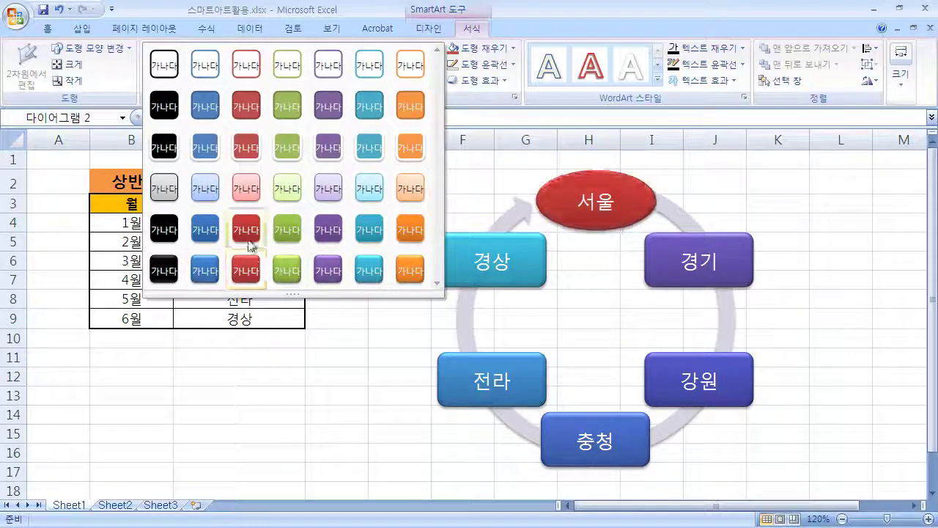
click(412, 237)
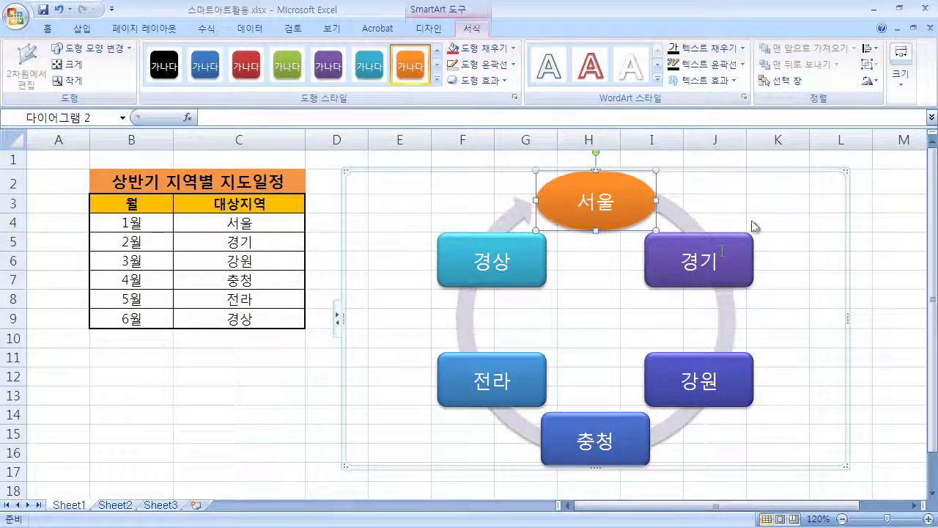
click(888, 217)
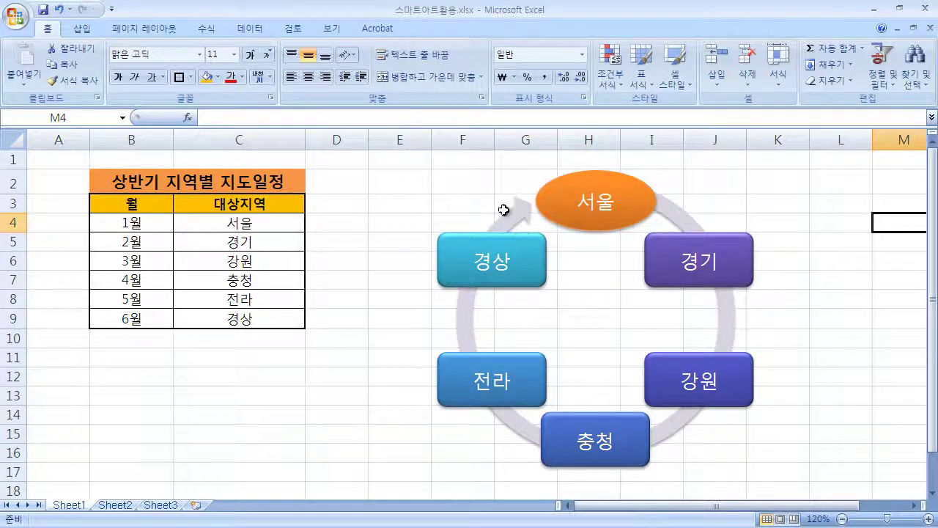
Try the orange shape style on all six region shapes selected together
click(599, 205)
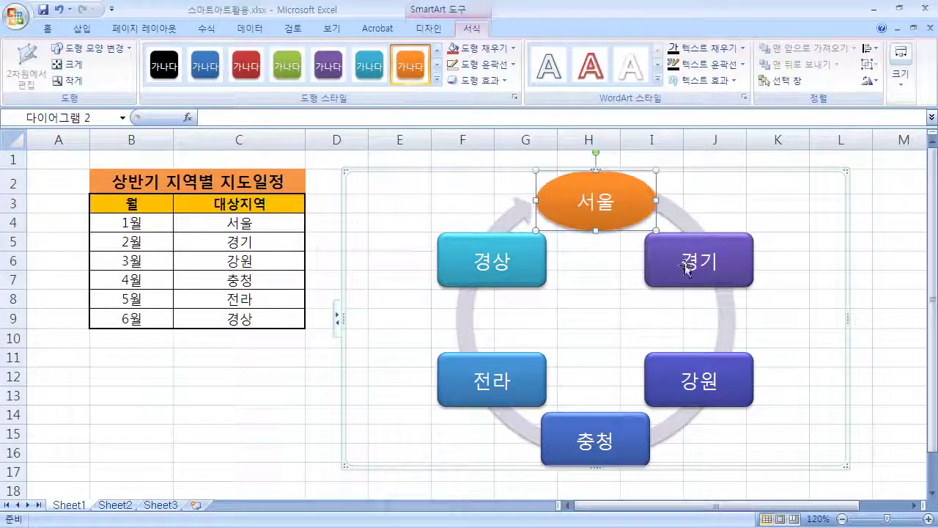
ctrl+click(738, 254)
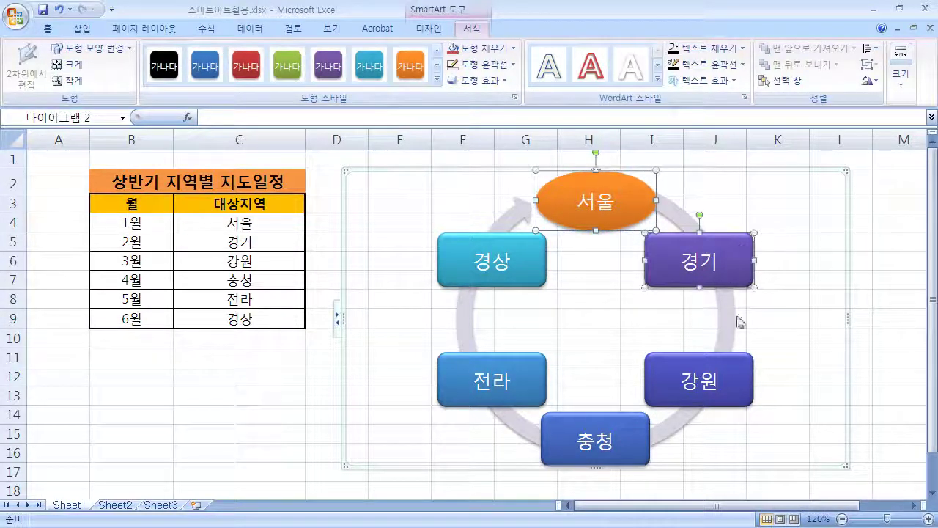
ctrl+click(735, 367)
ctrl+click(622, 430)
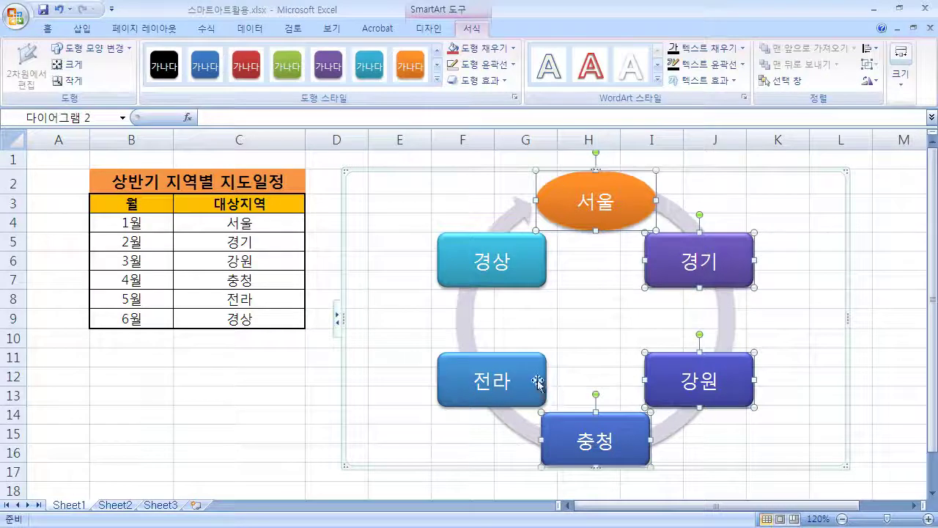
ctrl+click(534, 376)
ctrl+click(532, 279)
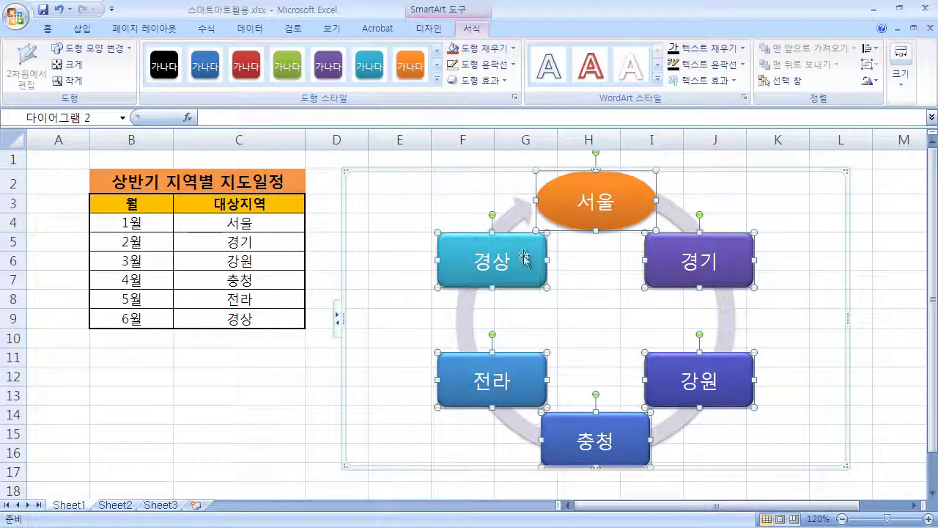
click(410, 66)
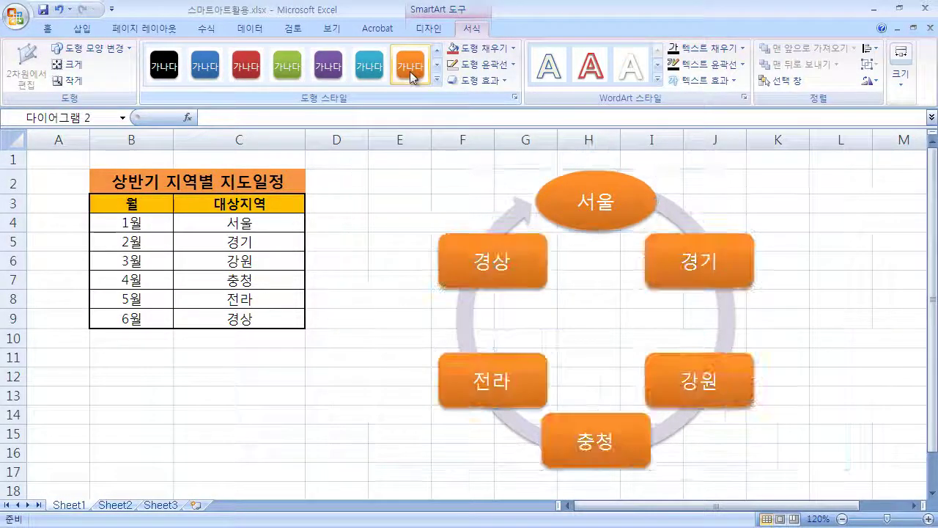
click(309, 374)
Examine the 도형 채우기, 도형 윤곽선 and 도형 효과 options available for the 서울 ellipse
click(651, 221)
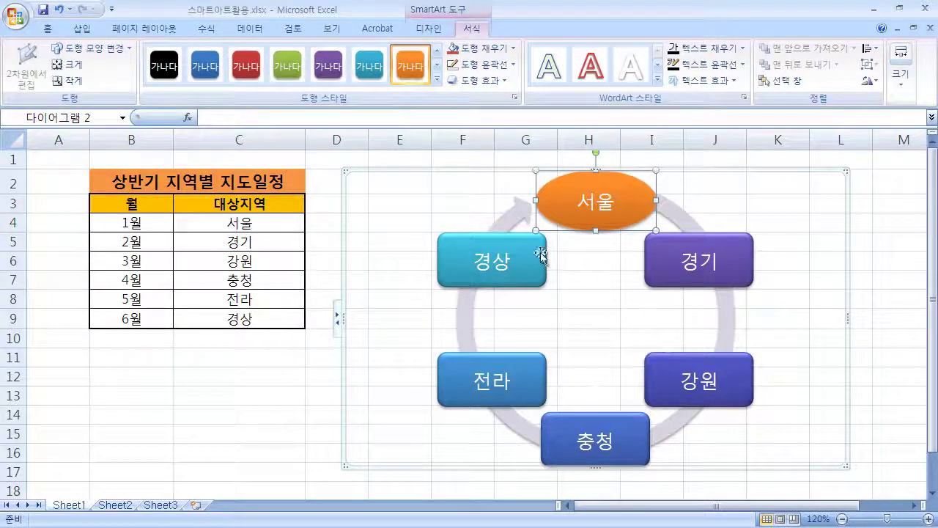
click(512, 49)
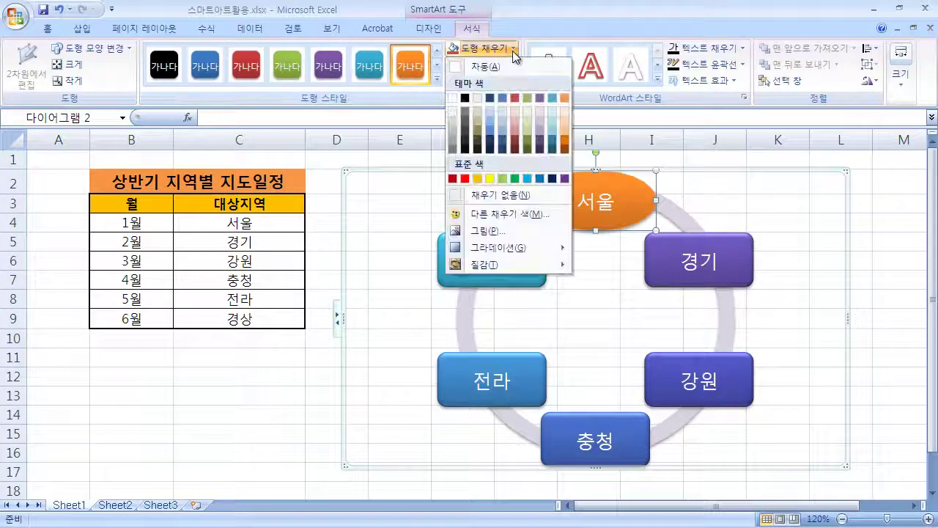
click(513, 49)
click(512, 64)
click(502, 81)
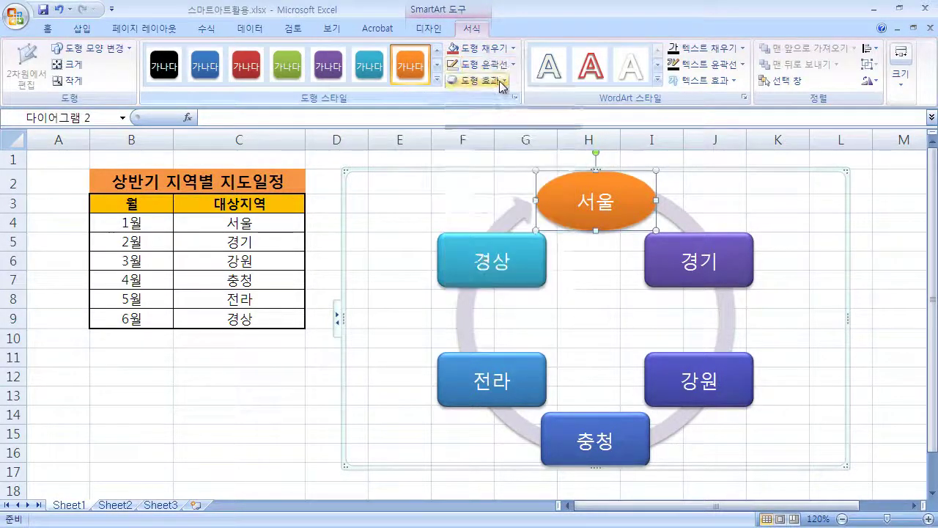
click(503, 80)
click(503, 81)
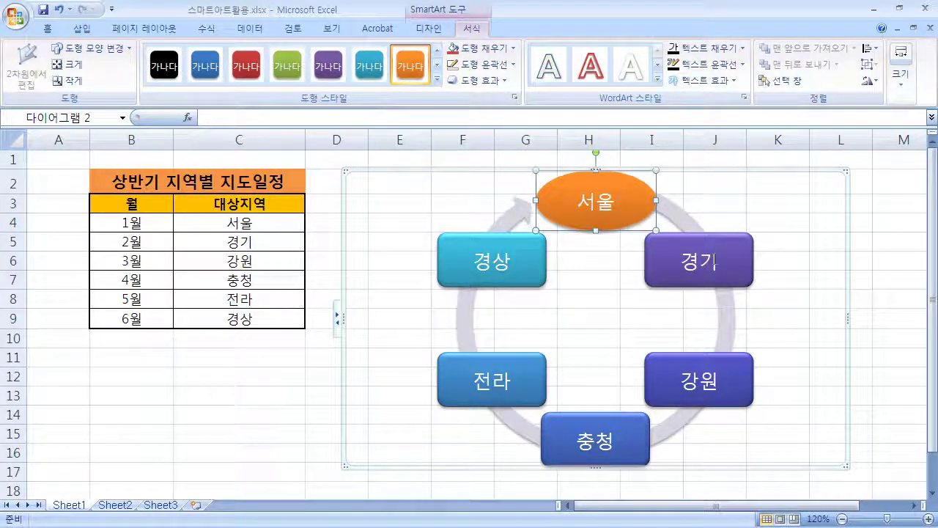
Reset the whole SmartArt cycle diagram to its original graphic formatting
click(826, 174)
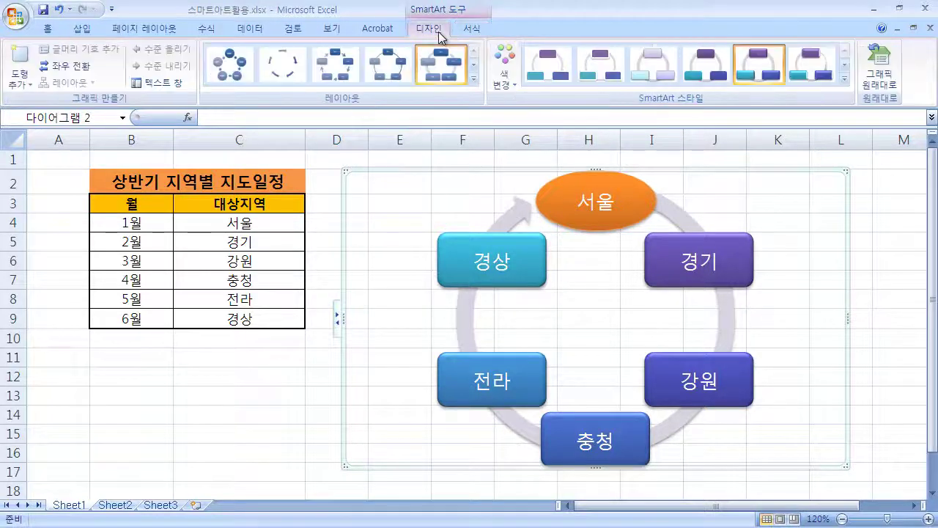
click(430, 29)
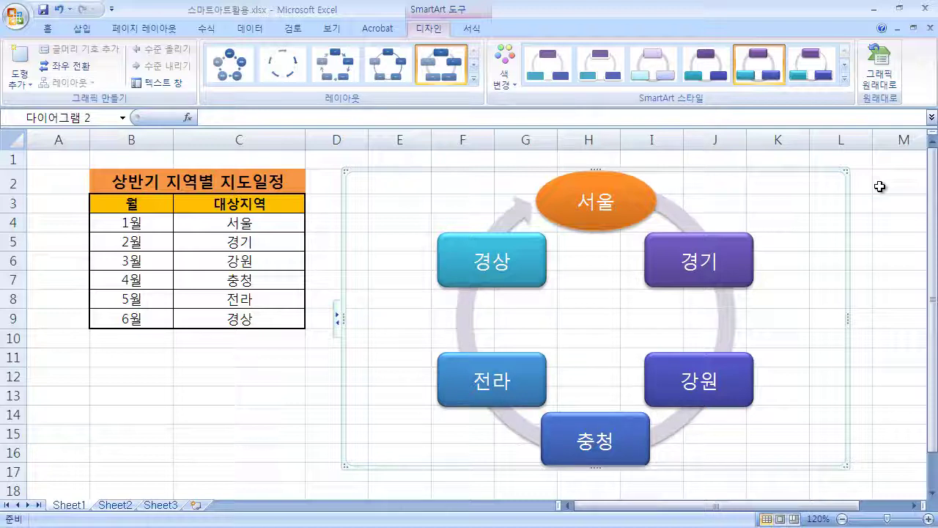
click(885, 90)
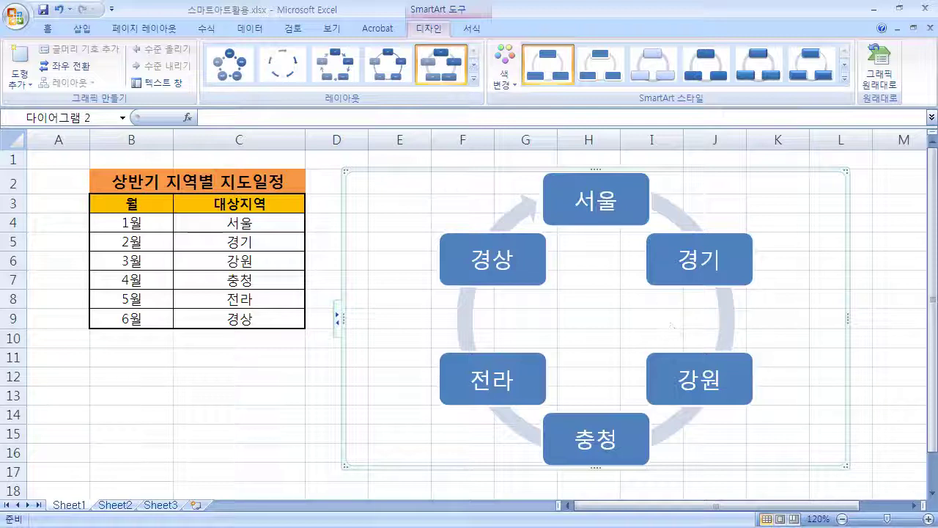
Recolour the cycle diagram with the first 색상형 scheme and apply the first 3차원 SmartArt style
click(513, 86)
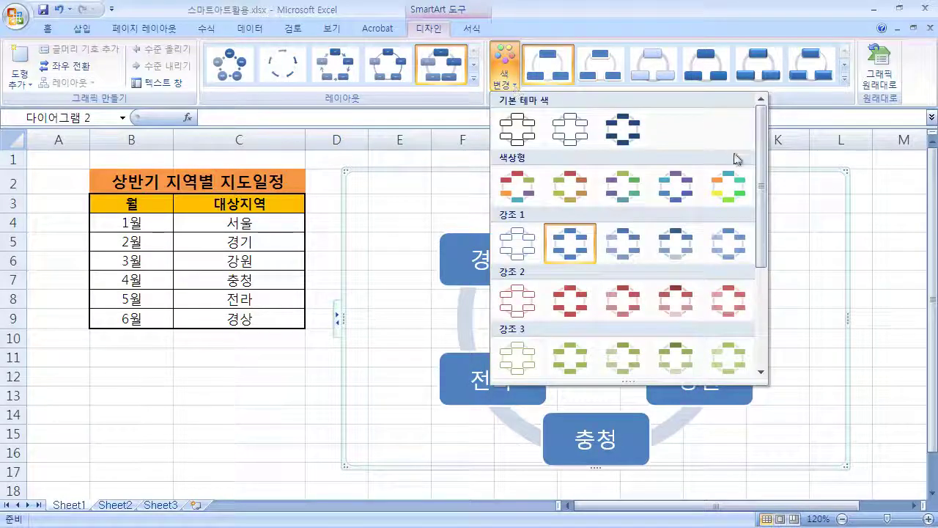
click(522, 191)
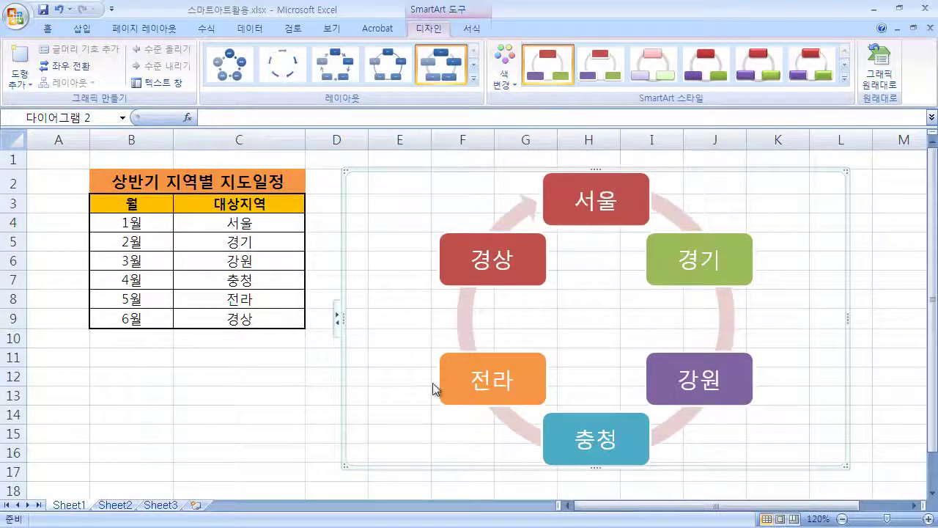
click(844, 78)
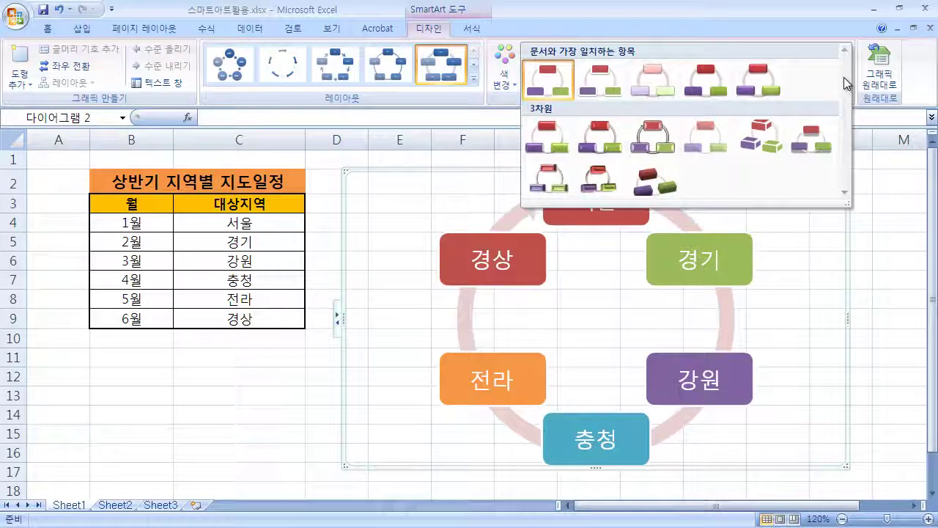
click(554, 150)
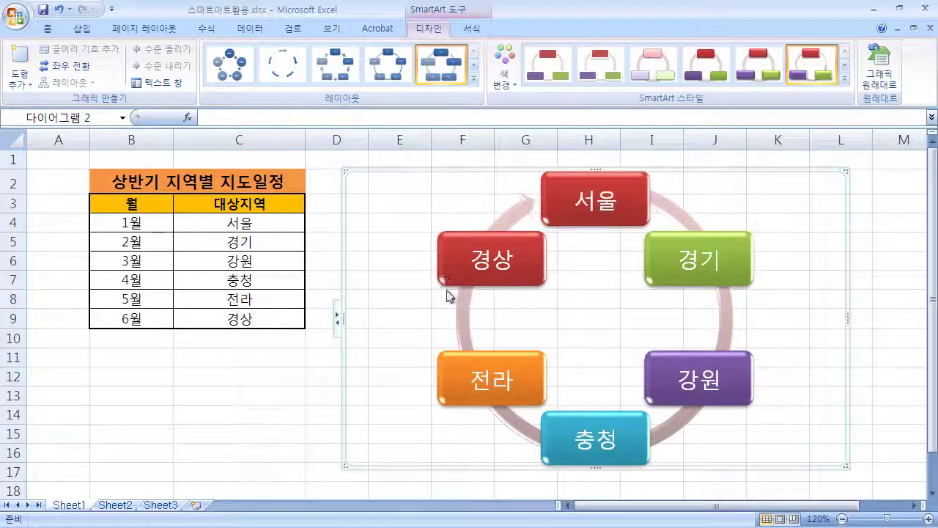
click(883, 310)
Examine the 도형 서식 options for the whole diagram beside the graphic, close the dialog and deselect the diagram
click(721, 244)
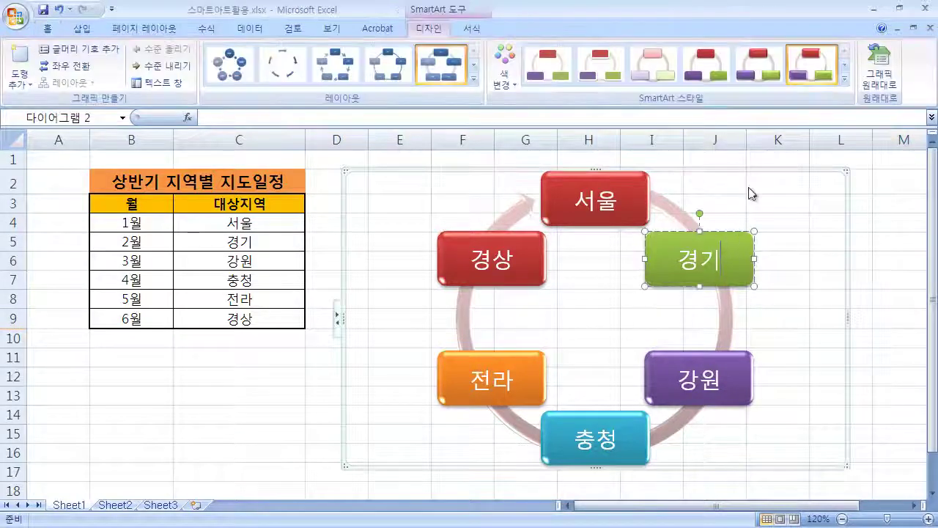
click(744, 170)
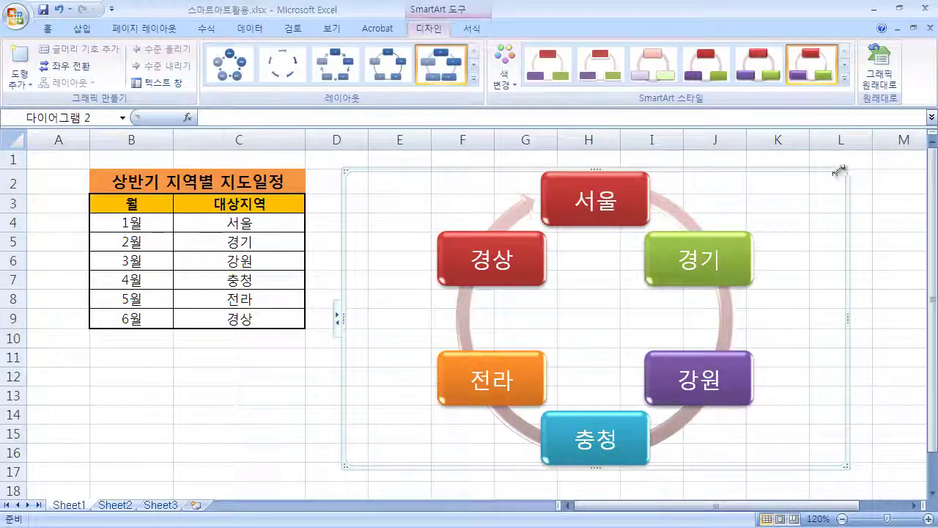
right_click(735, 173)
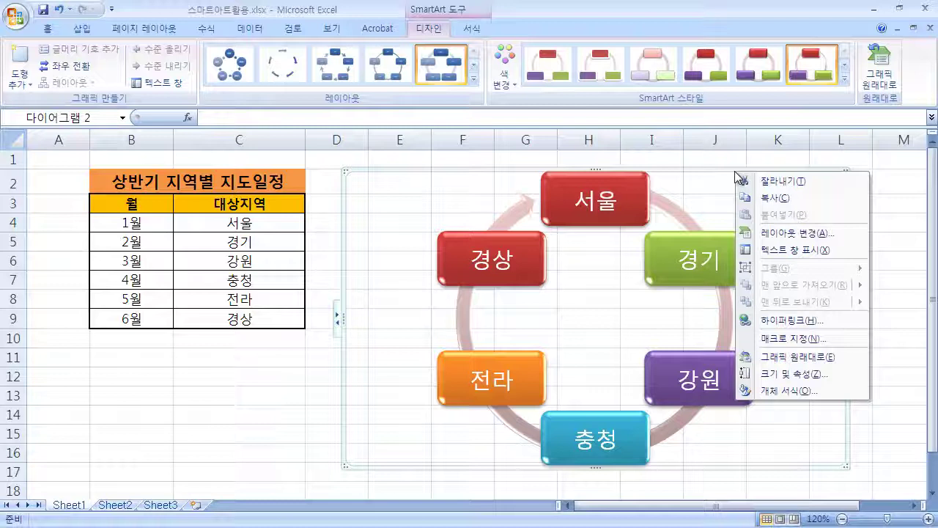
click(824, 390)
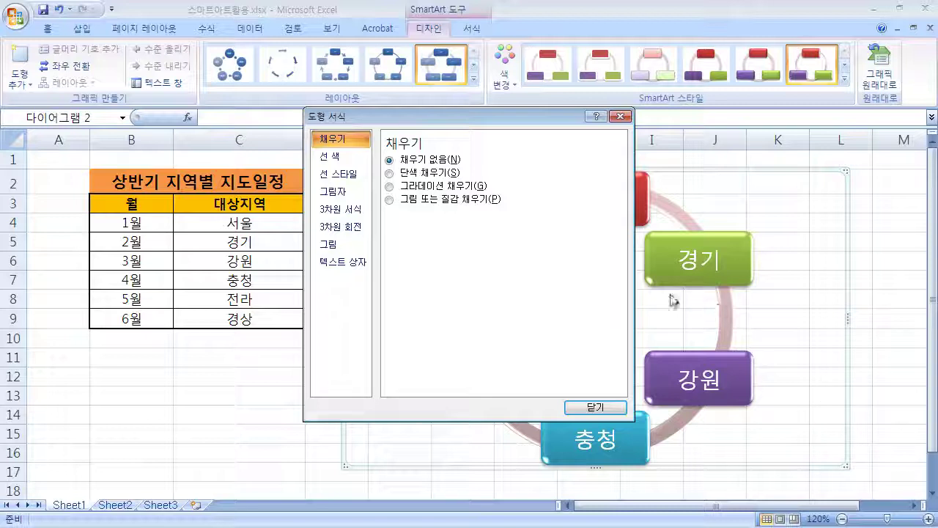
drag(480, 121, 259, 155)
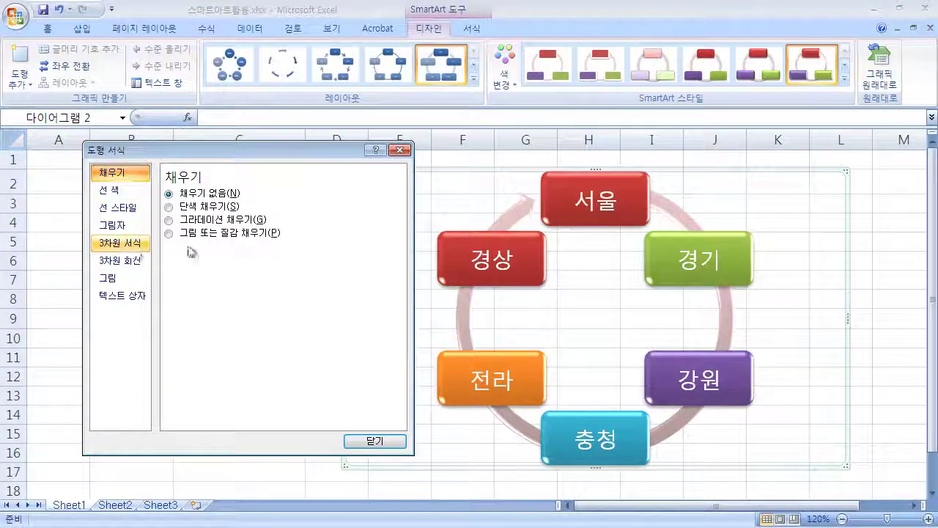
click(402, 152)
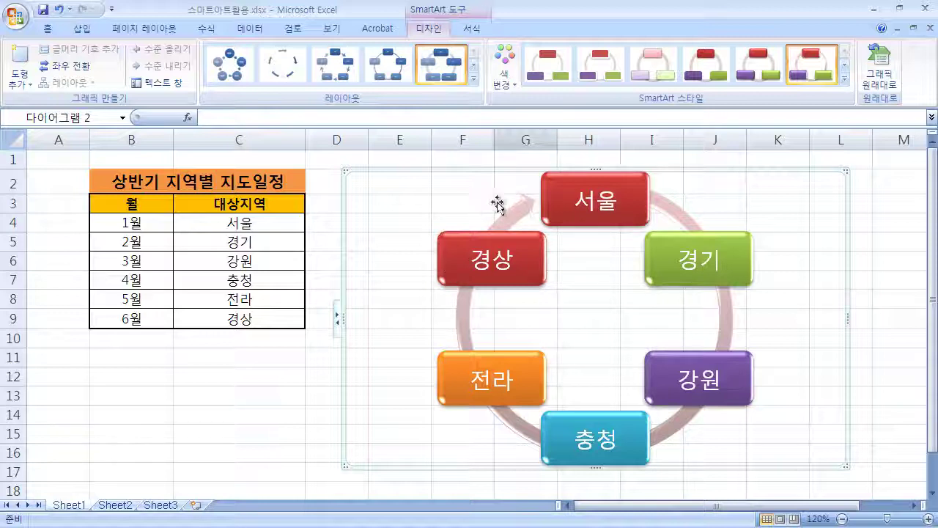
click(837, 296)
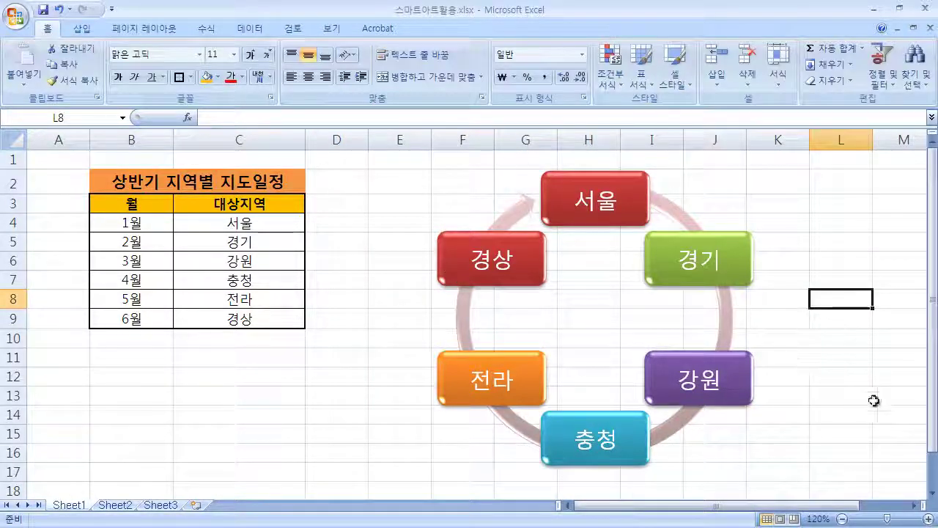
click(879, 446)
click(884, 468)
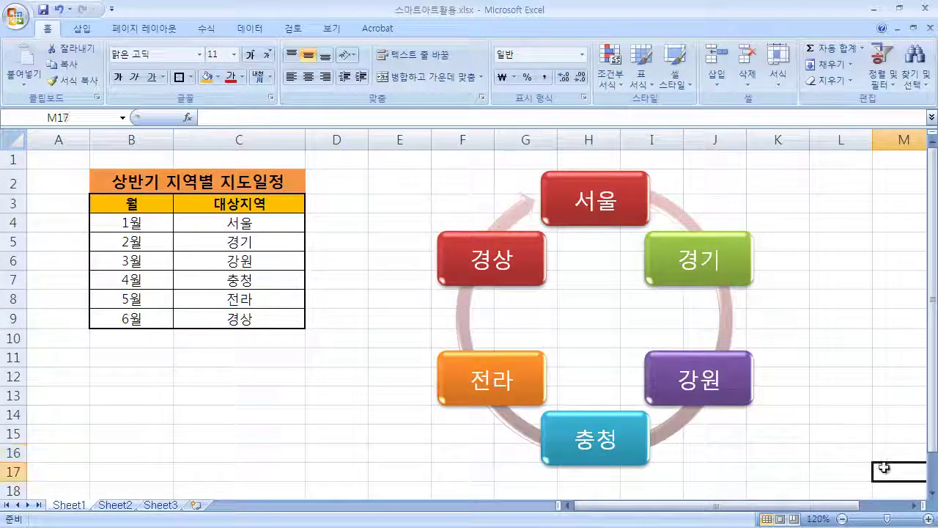